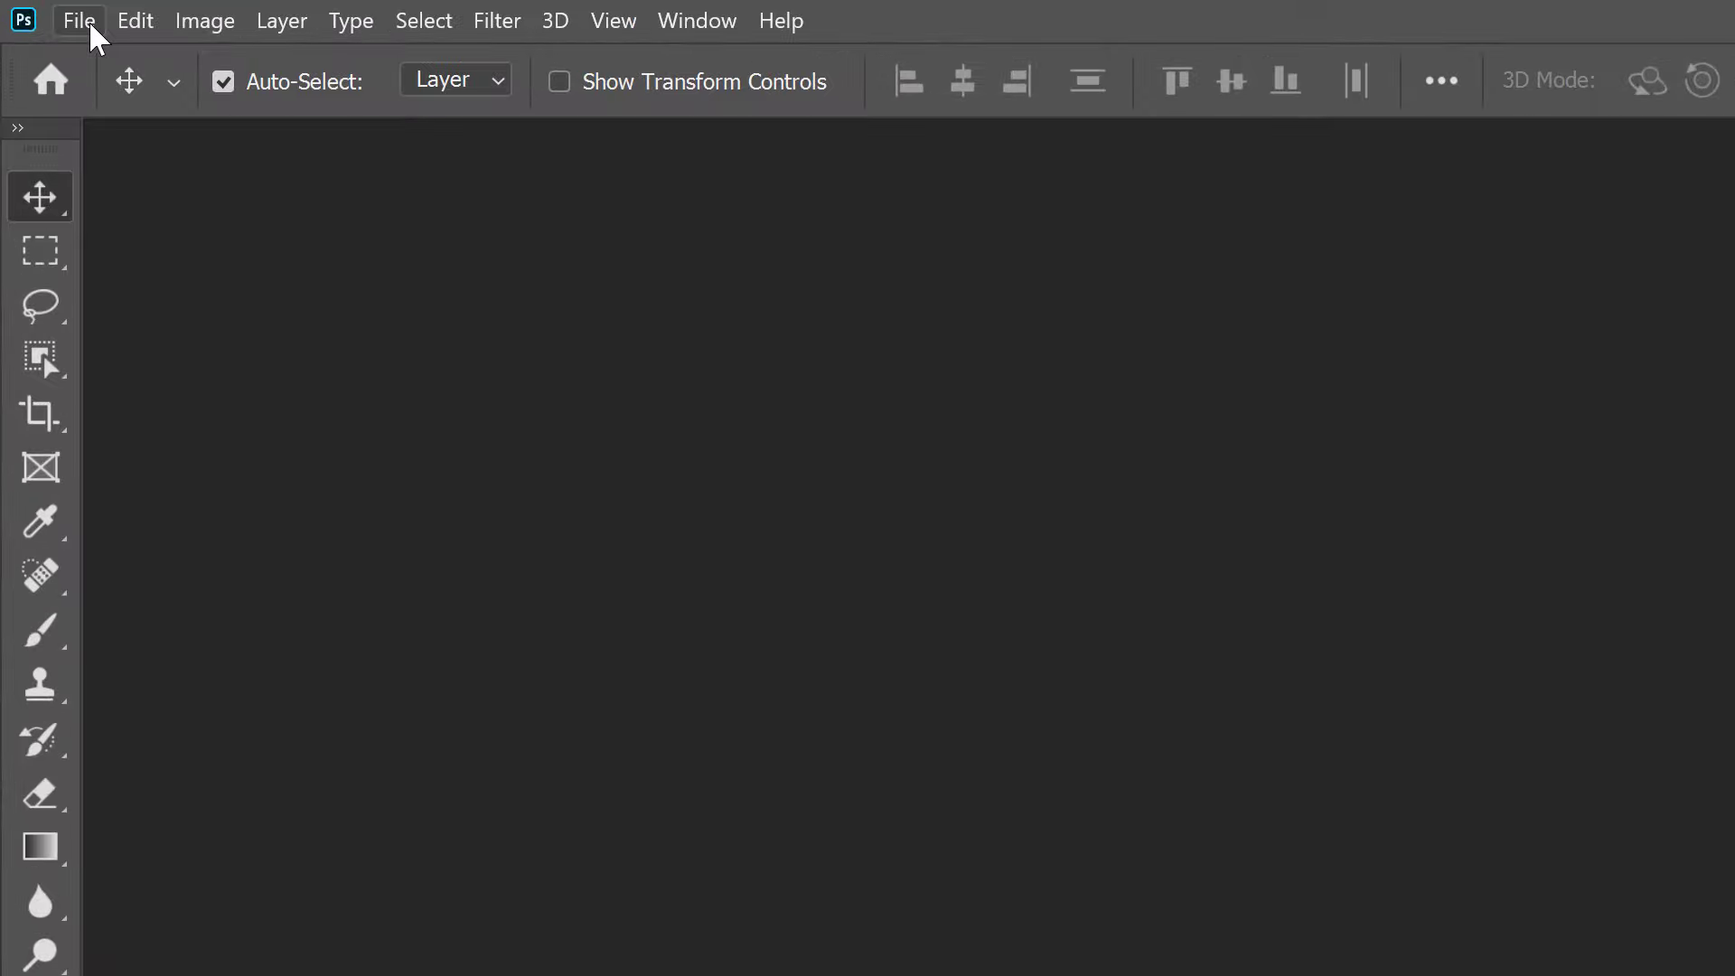
Start Load Files into Stack and set the Load Layers source to Files.
{"action": "left_click", "coordinate": [91, 26]}
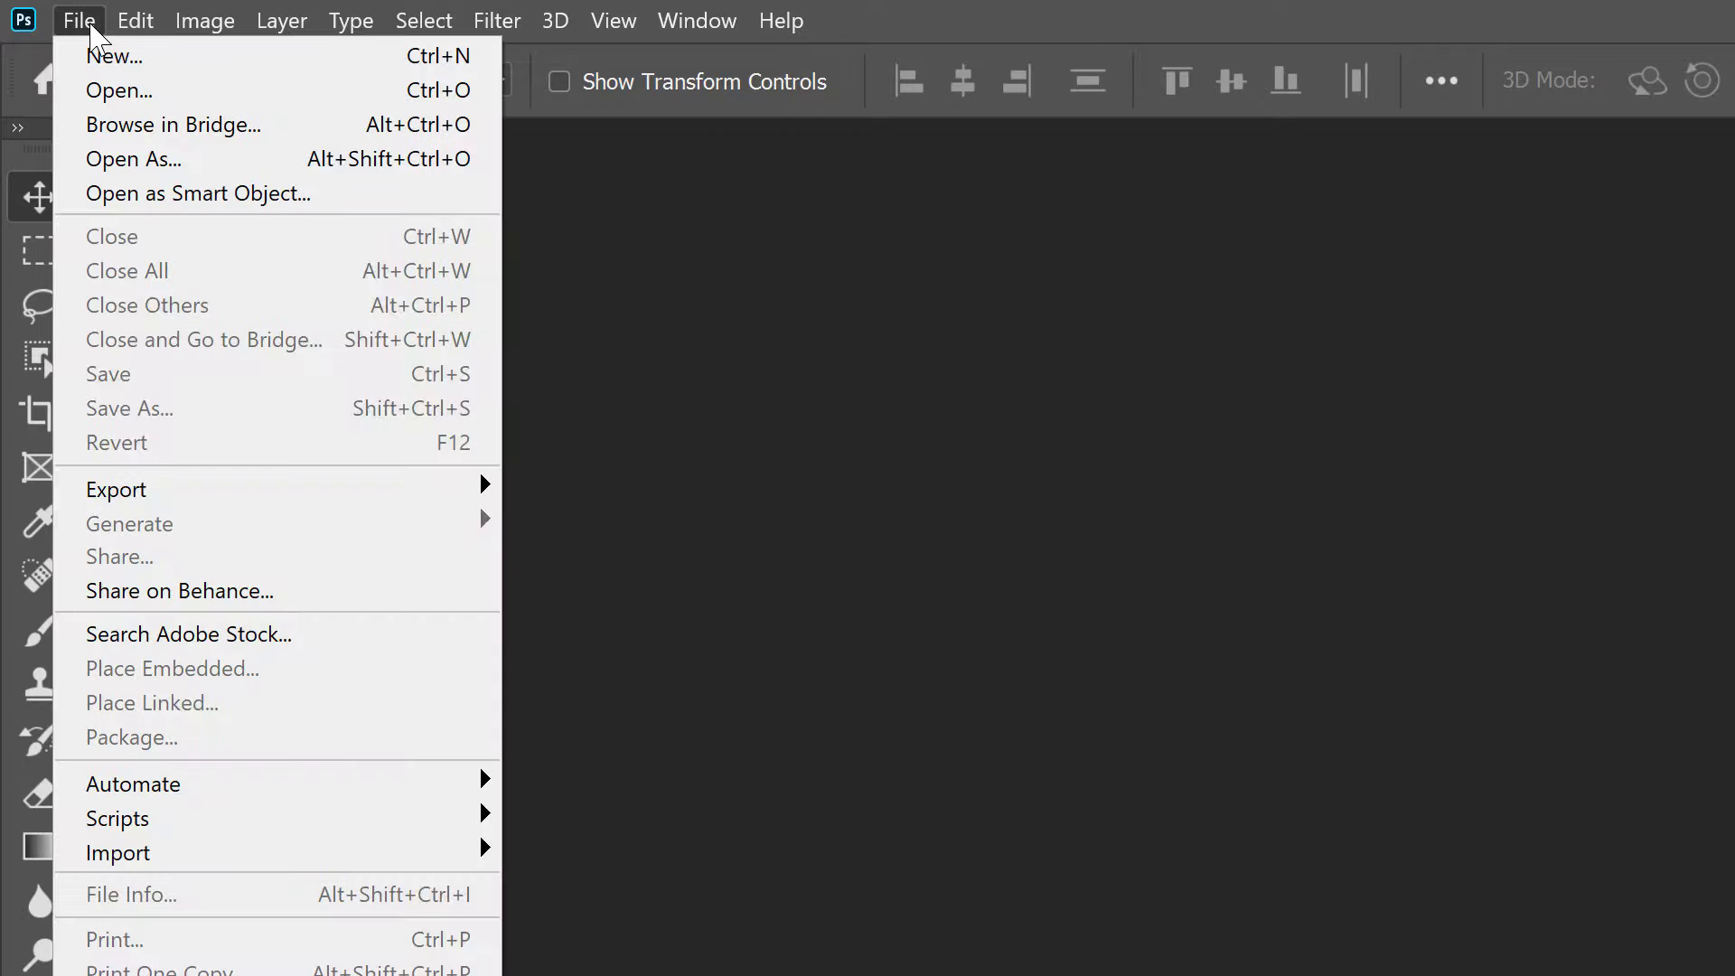
{"action": "mouse_move", "coordinate": [190, 354]}
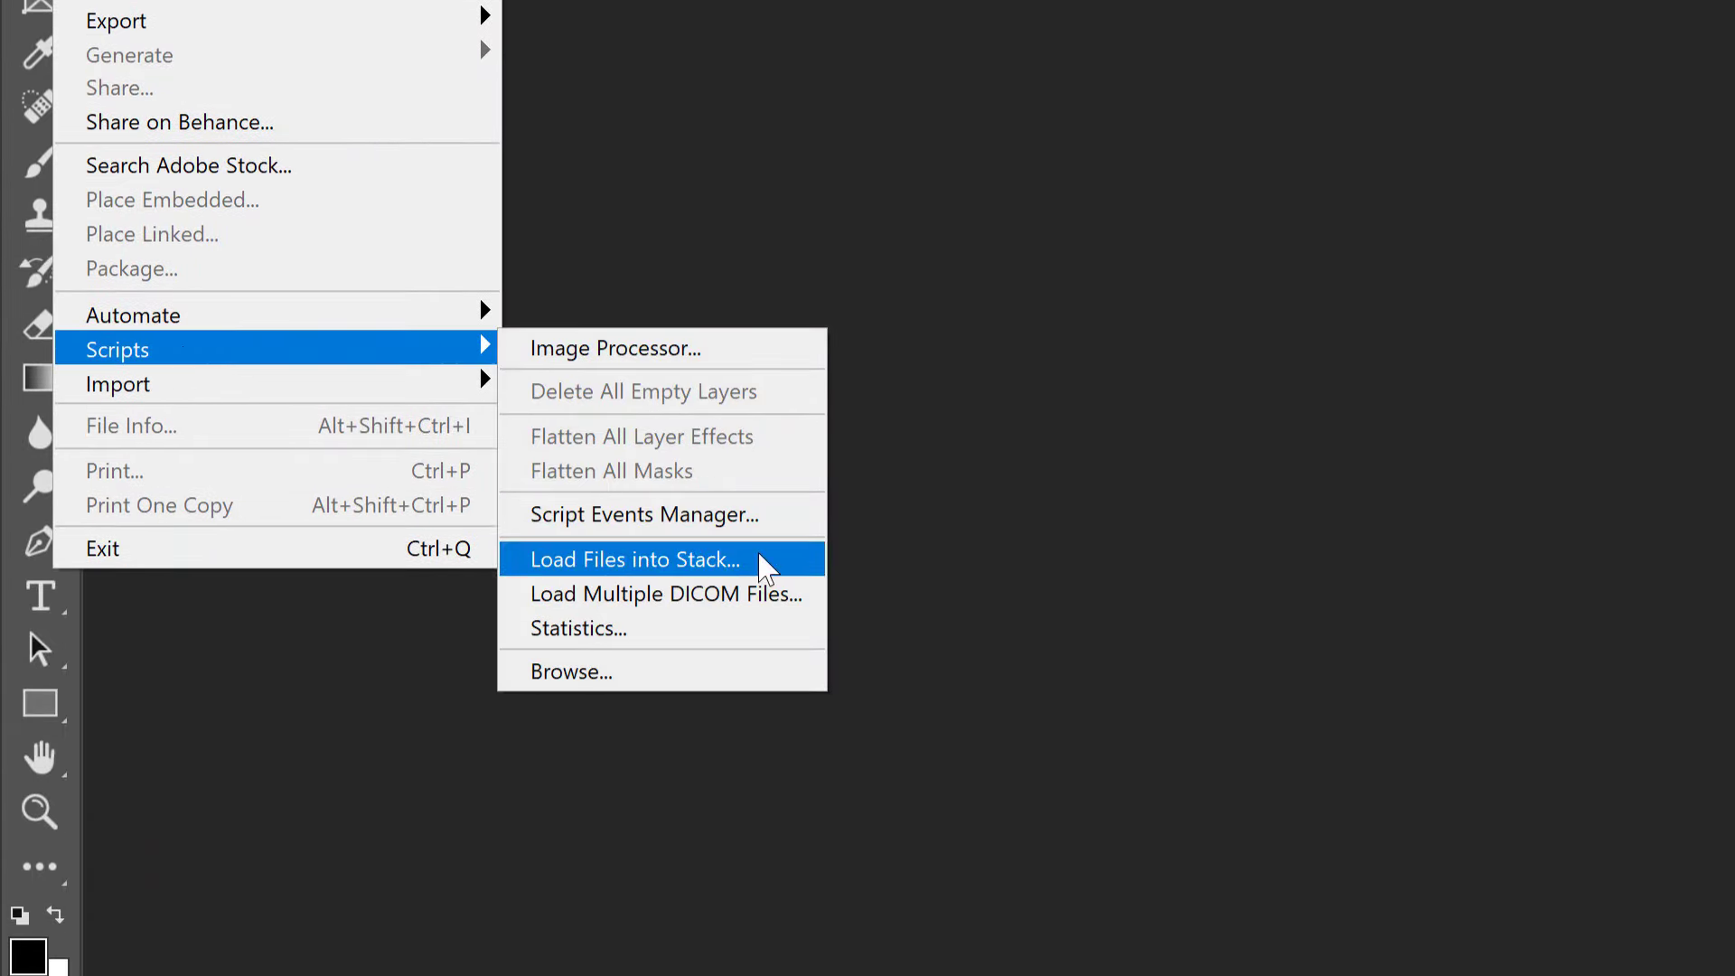
{"action": "left_click", "coordinate": [760, 559]}
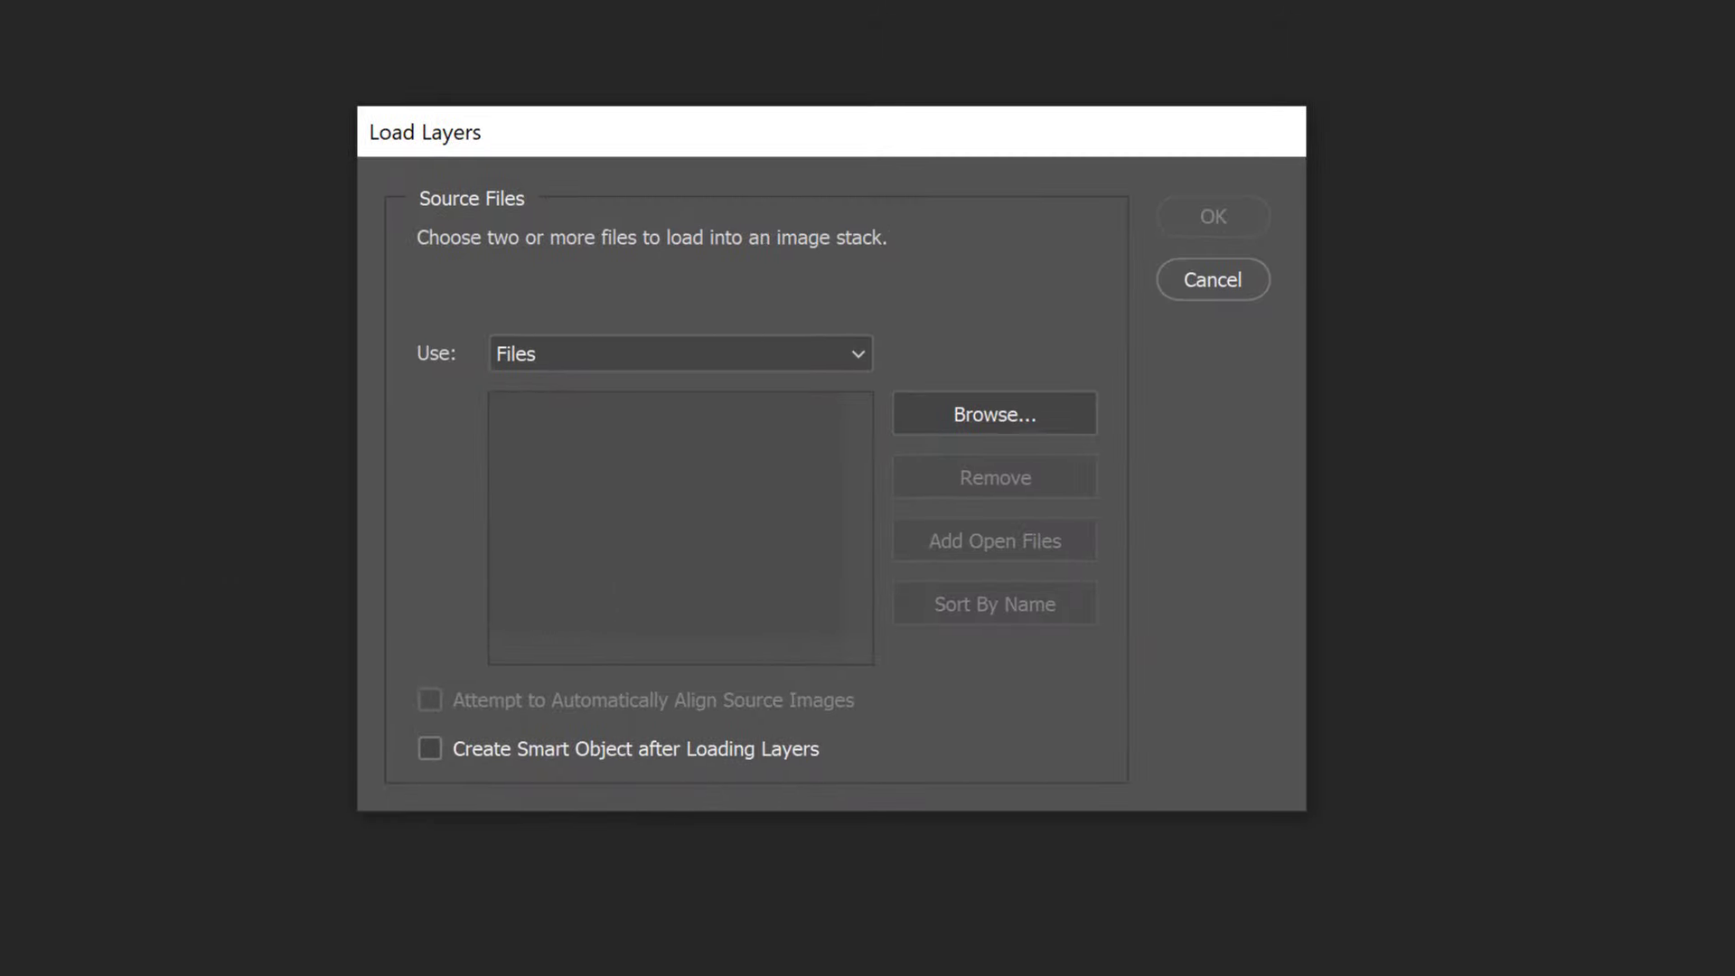
{"action": "left_click", "coordinate": [602, 353]}
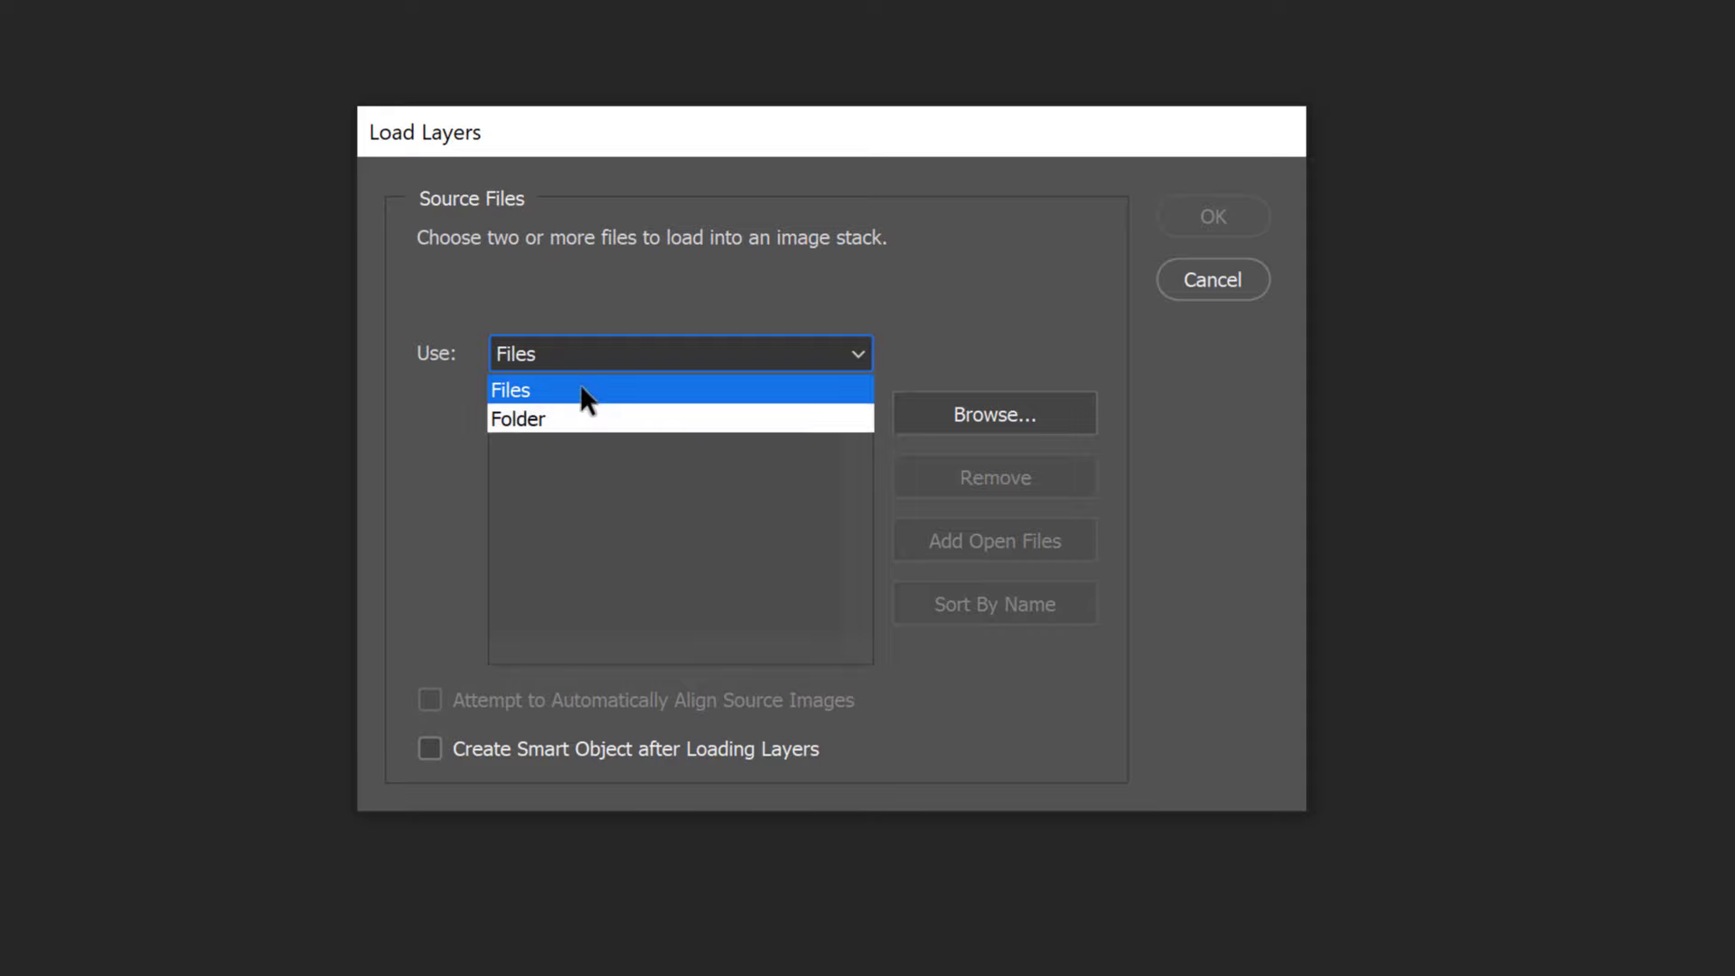
{"action": "left_click", "coordinate": [586, 387]}
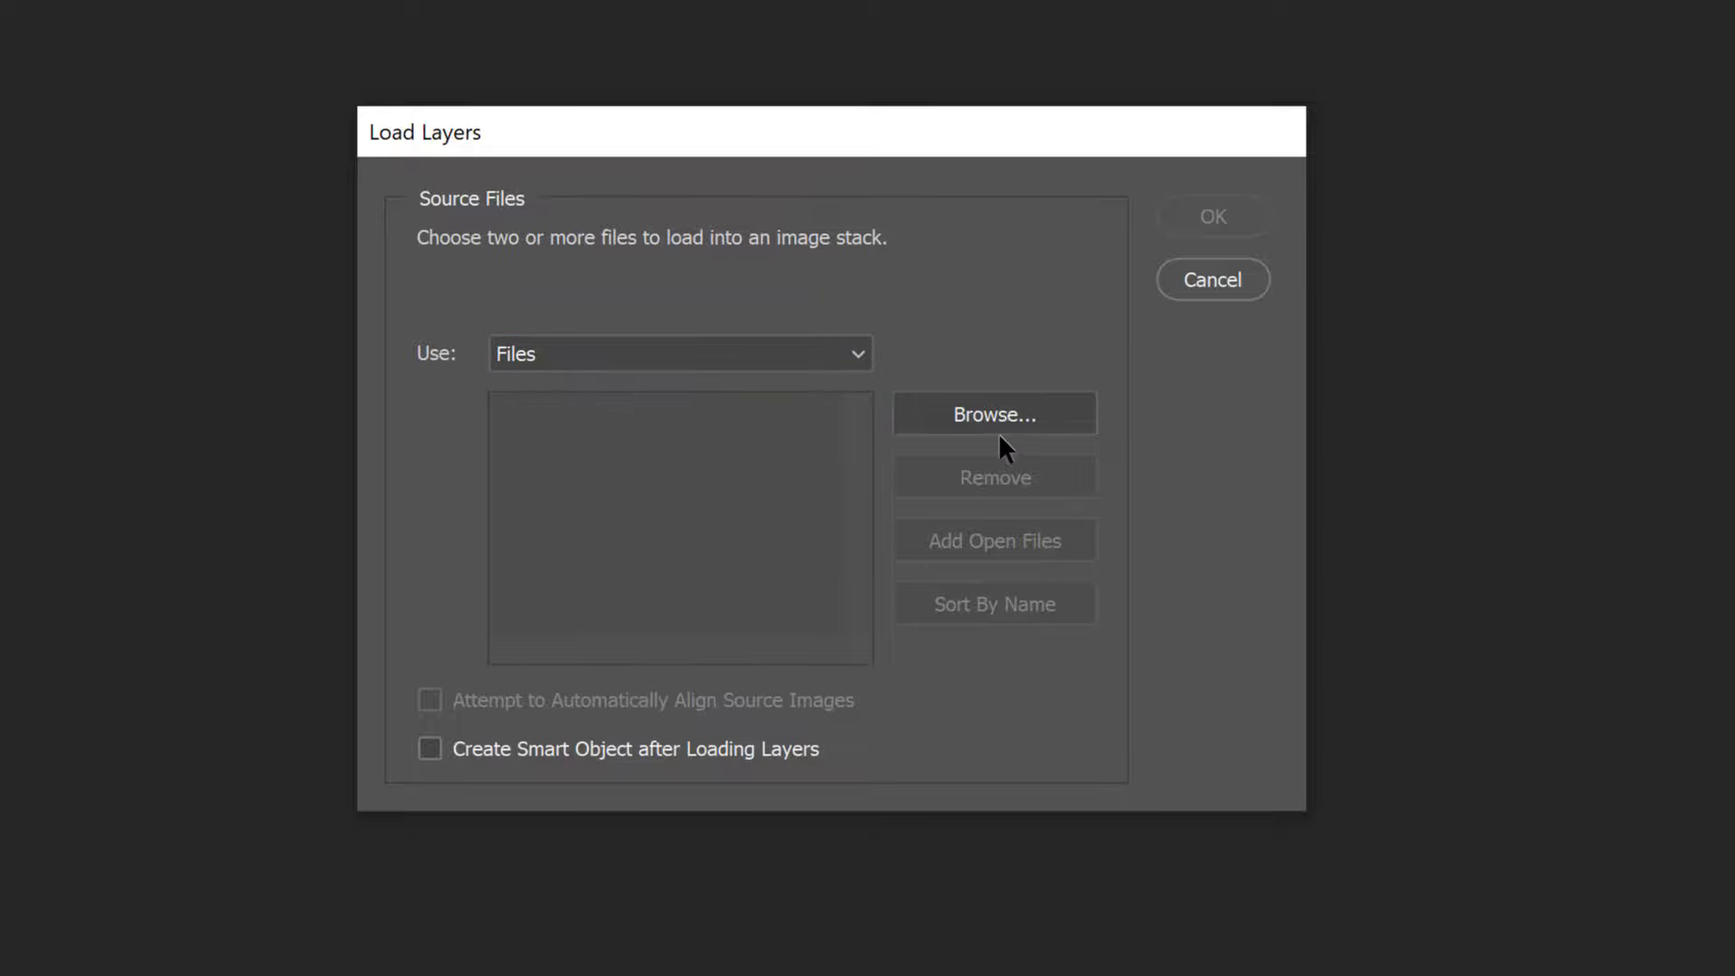
Add portrait.jpg, sunset.jpg and texture.jpg from the photos folder to the Load Layers list.
{"action": "left_click", "coordinate": [1063, 408]}
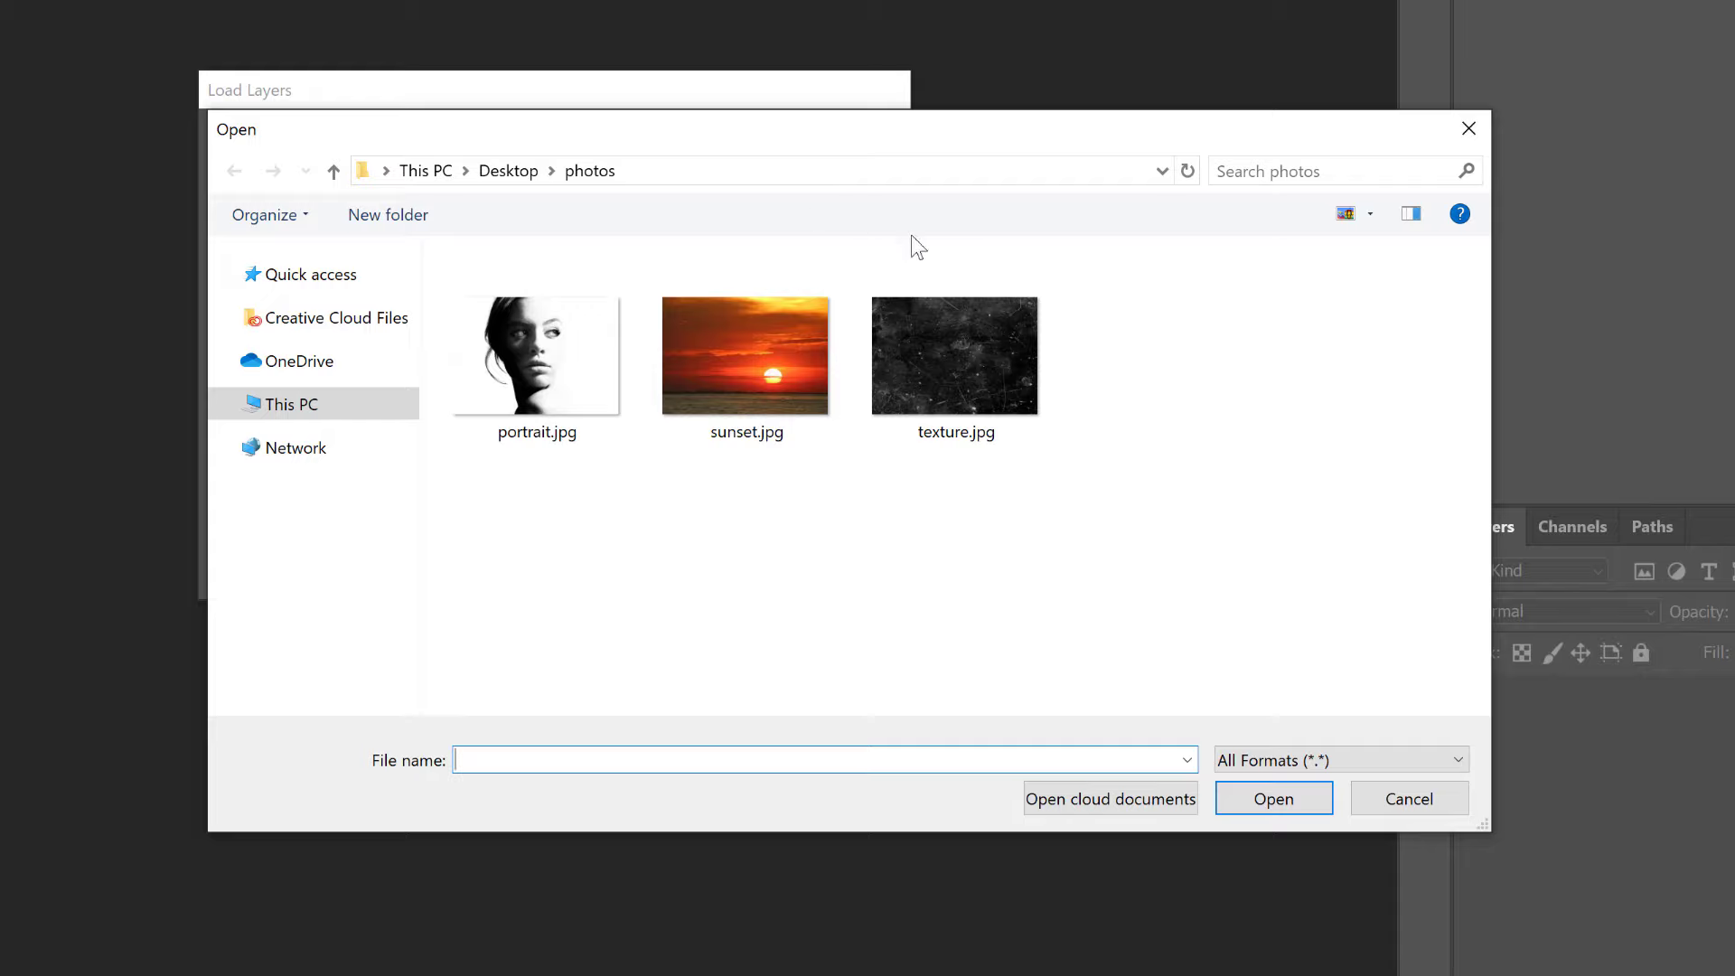
{"action": "left_click_drag", "start_coordinate": [1112, 342], "coordinate": [456, 498]}
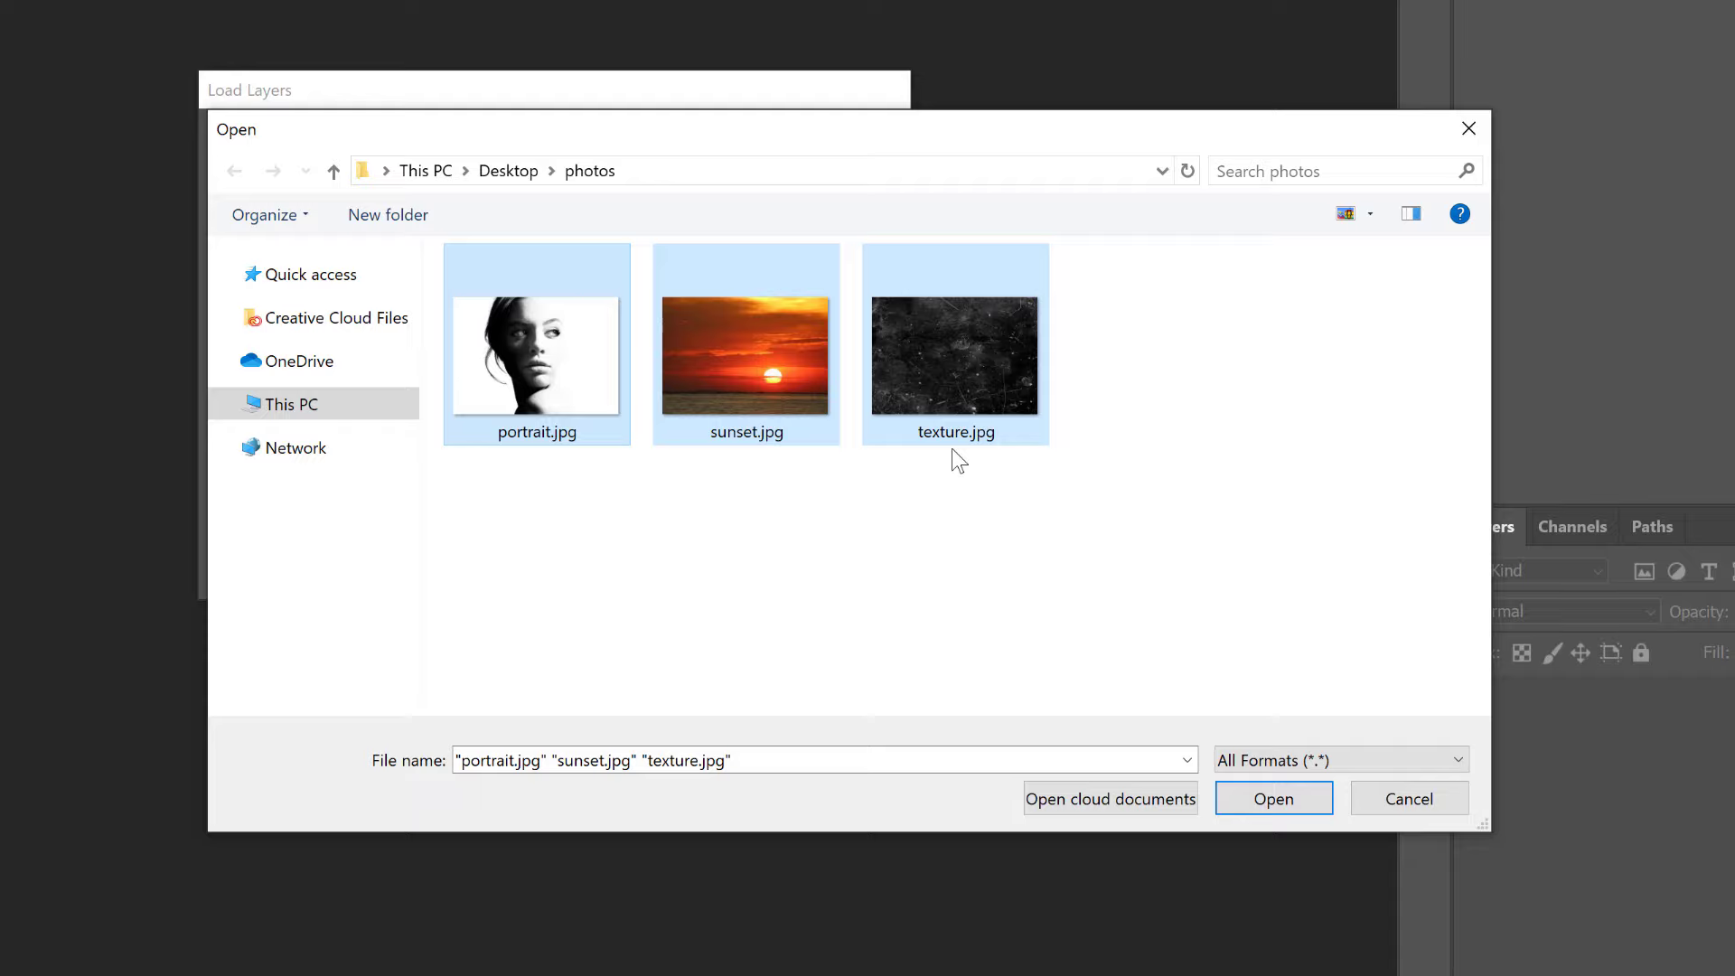
{"action": "left_click", "coordinate": [1305, 794]}
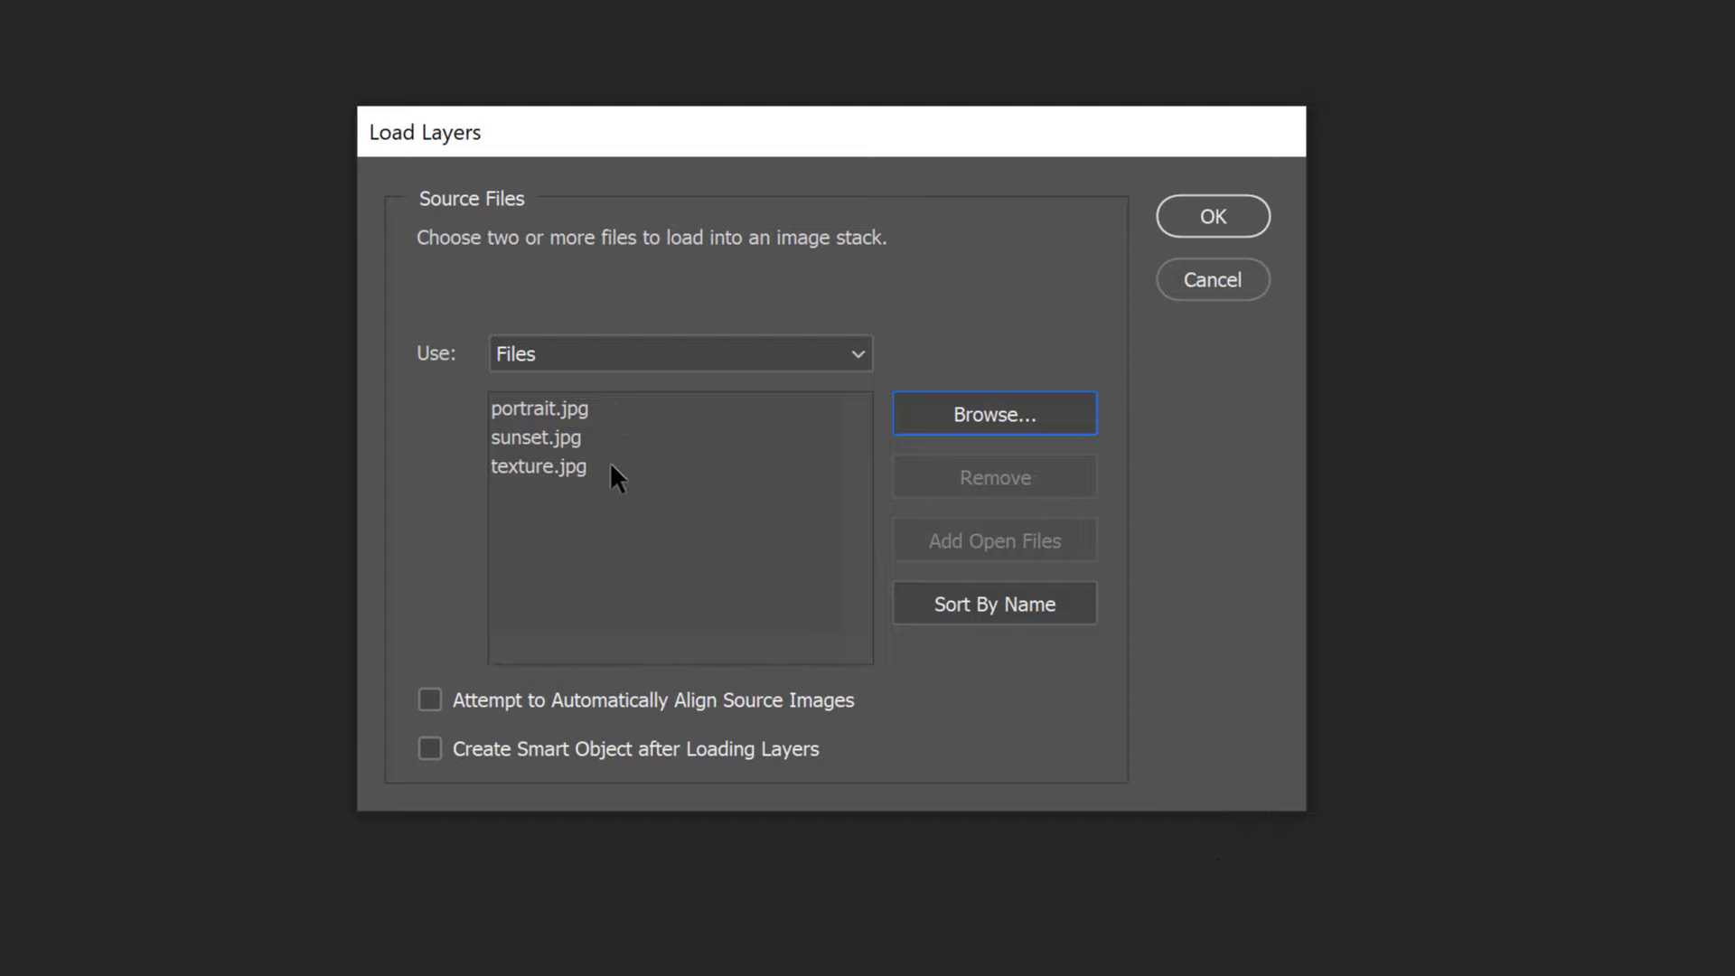
{"action": "left_click", "coordinate": [572, 438]}
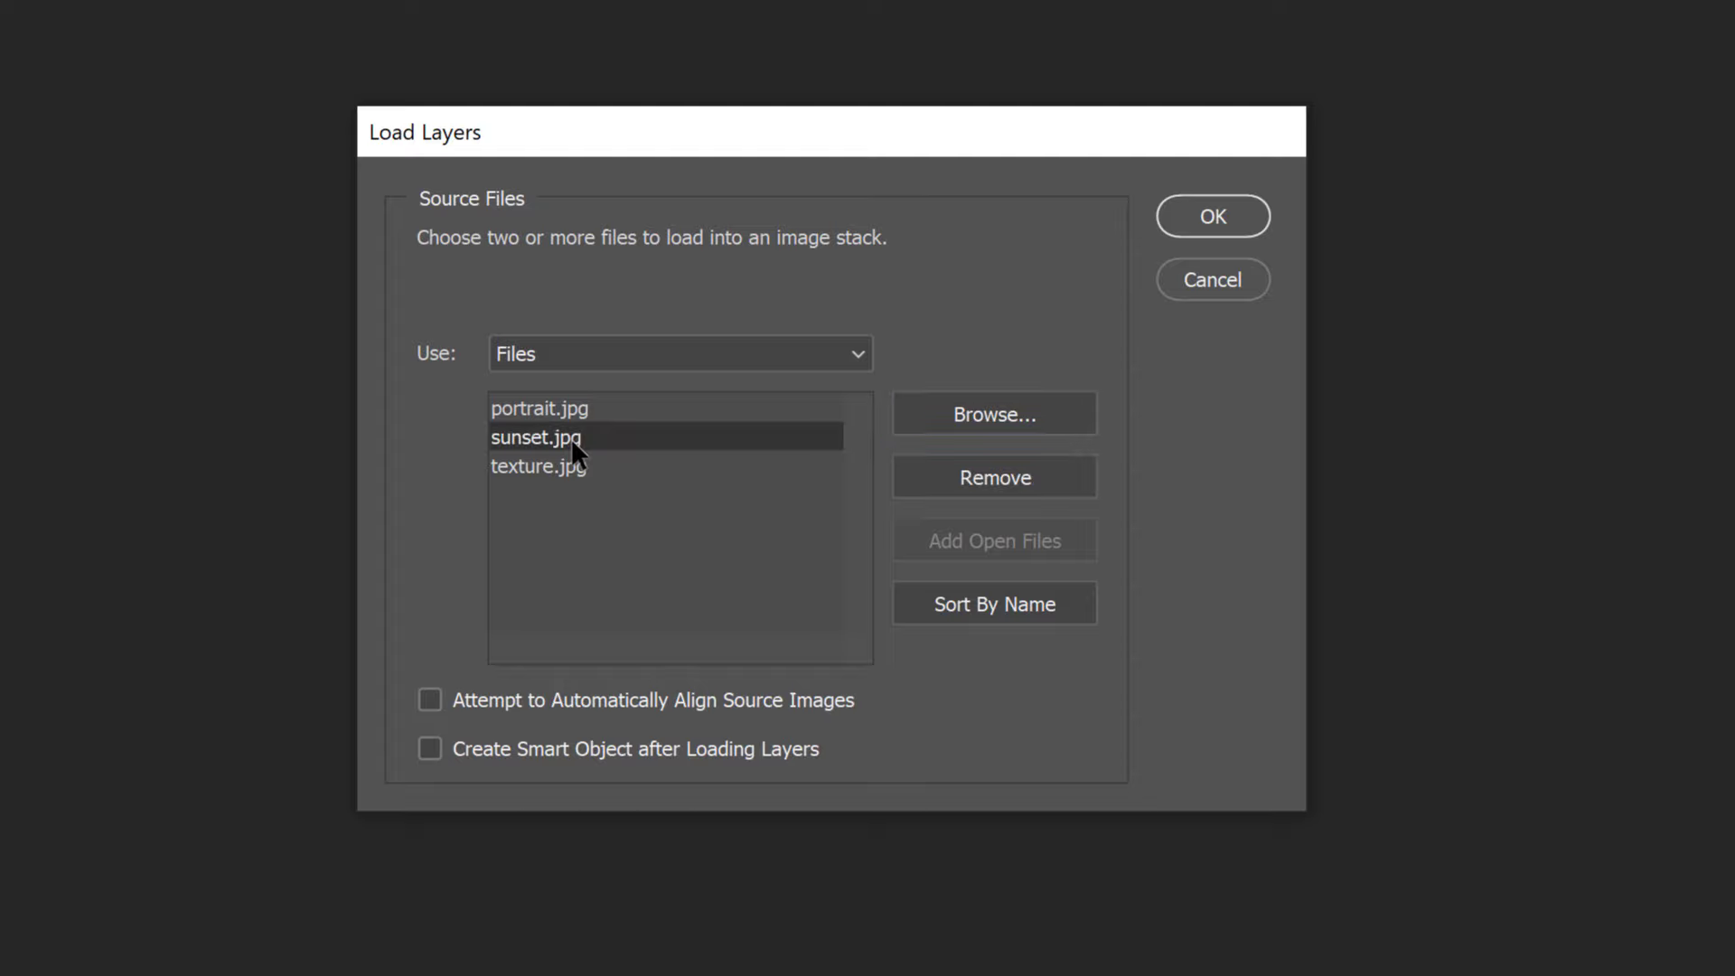
{"action": "left_click", "coordinate": [777, 502]}
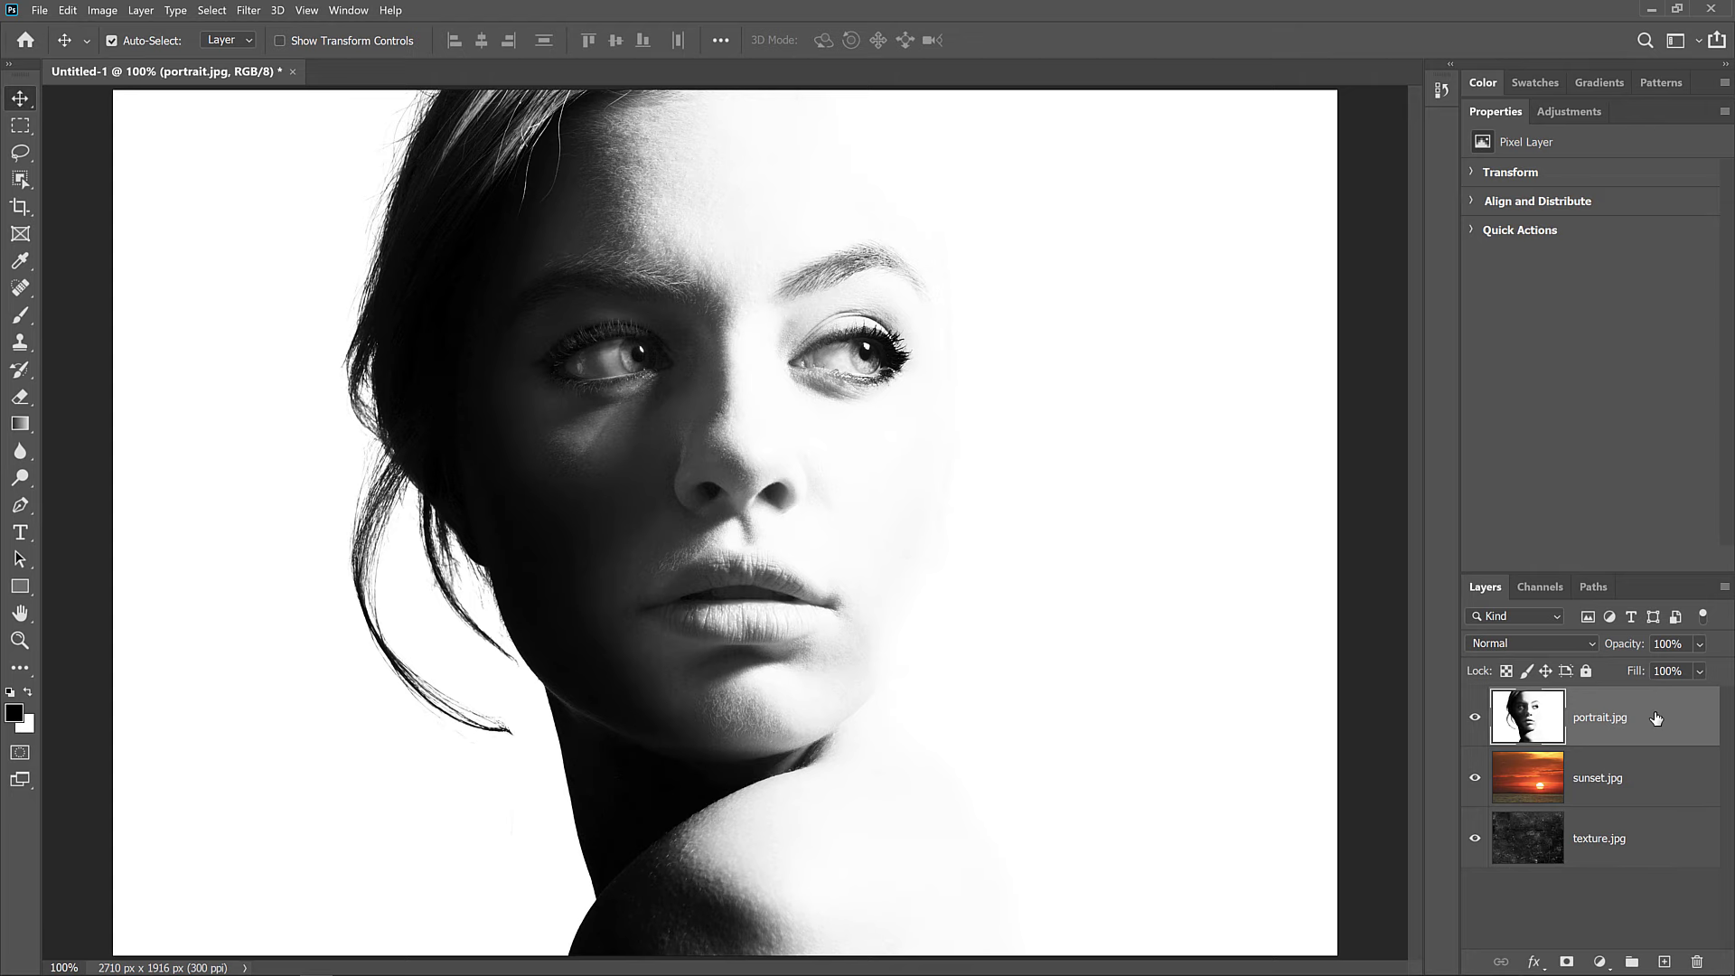
Hide and reshow the portrait and sunset layers to inspect each stacked layer.
{"action": "left_click", "coordinate": [1475, 717]}
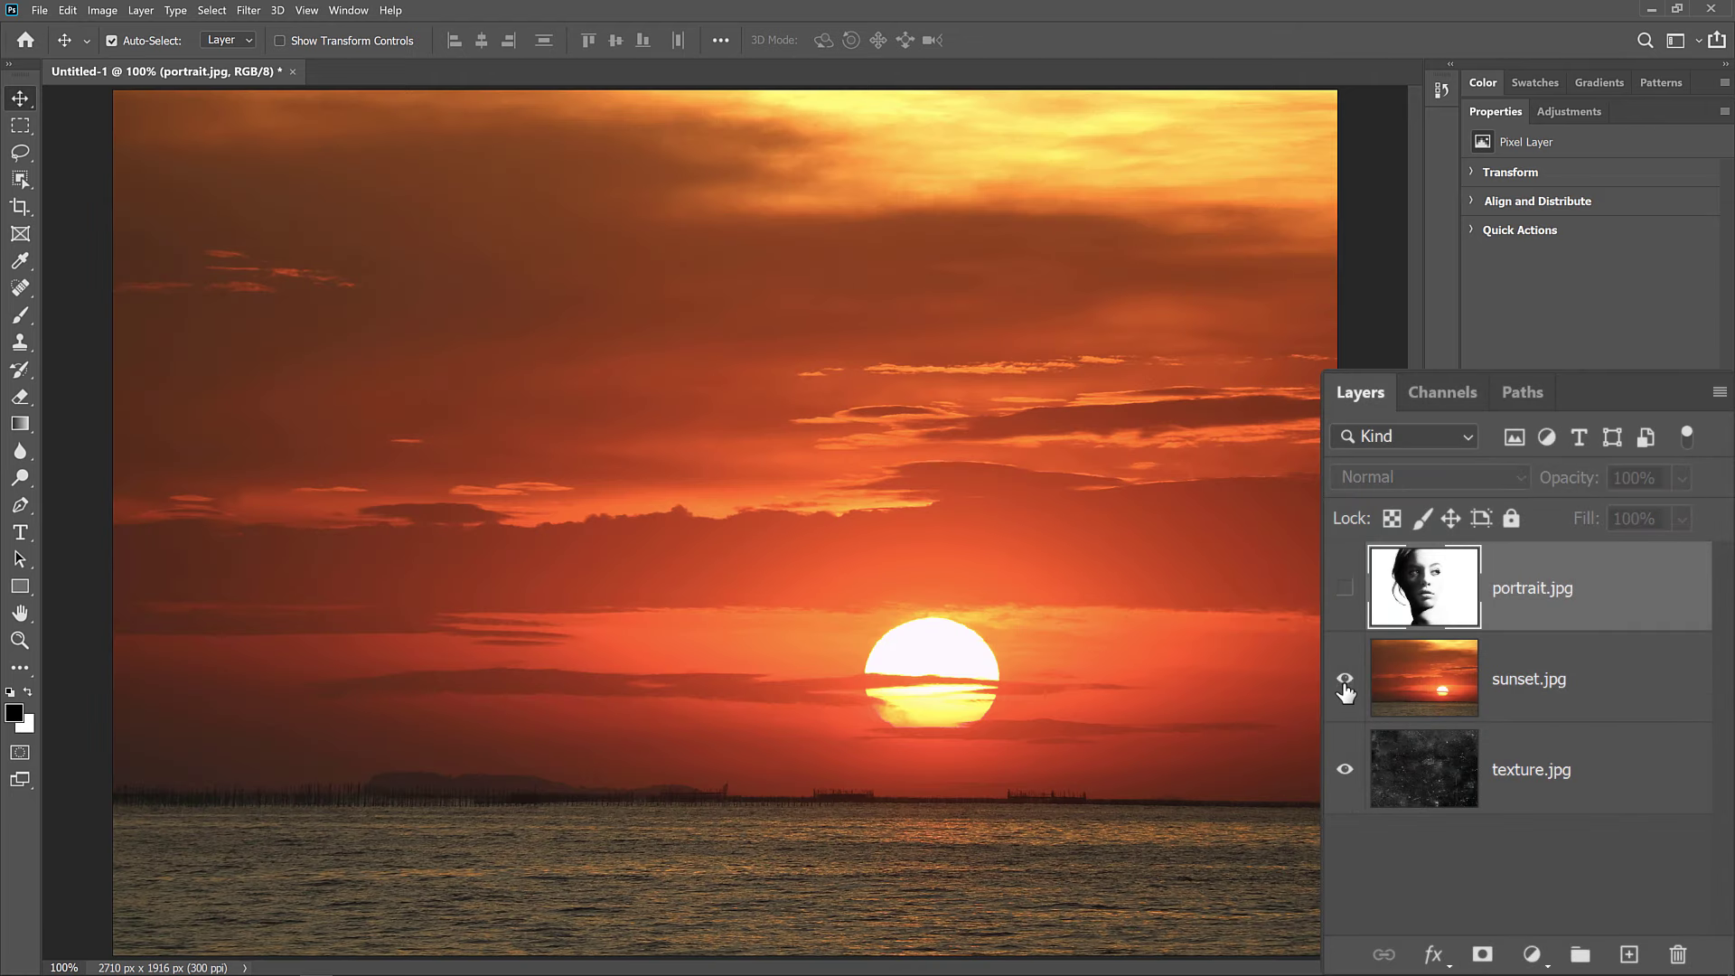
{"action": "left_click", "coordinate": [1345, 682]}
{"action": "left_click", "coordinate": [1345, 682]}
{"action": "left_click", "coordinate": [1345, 592]}
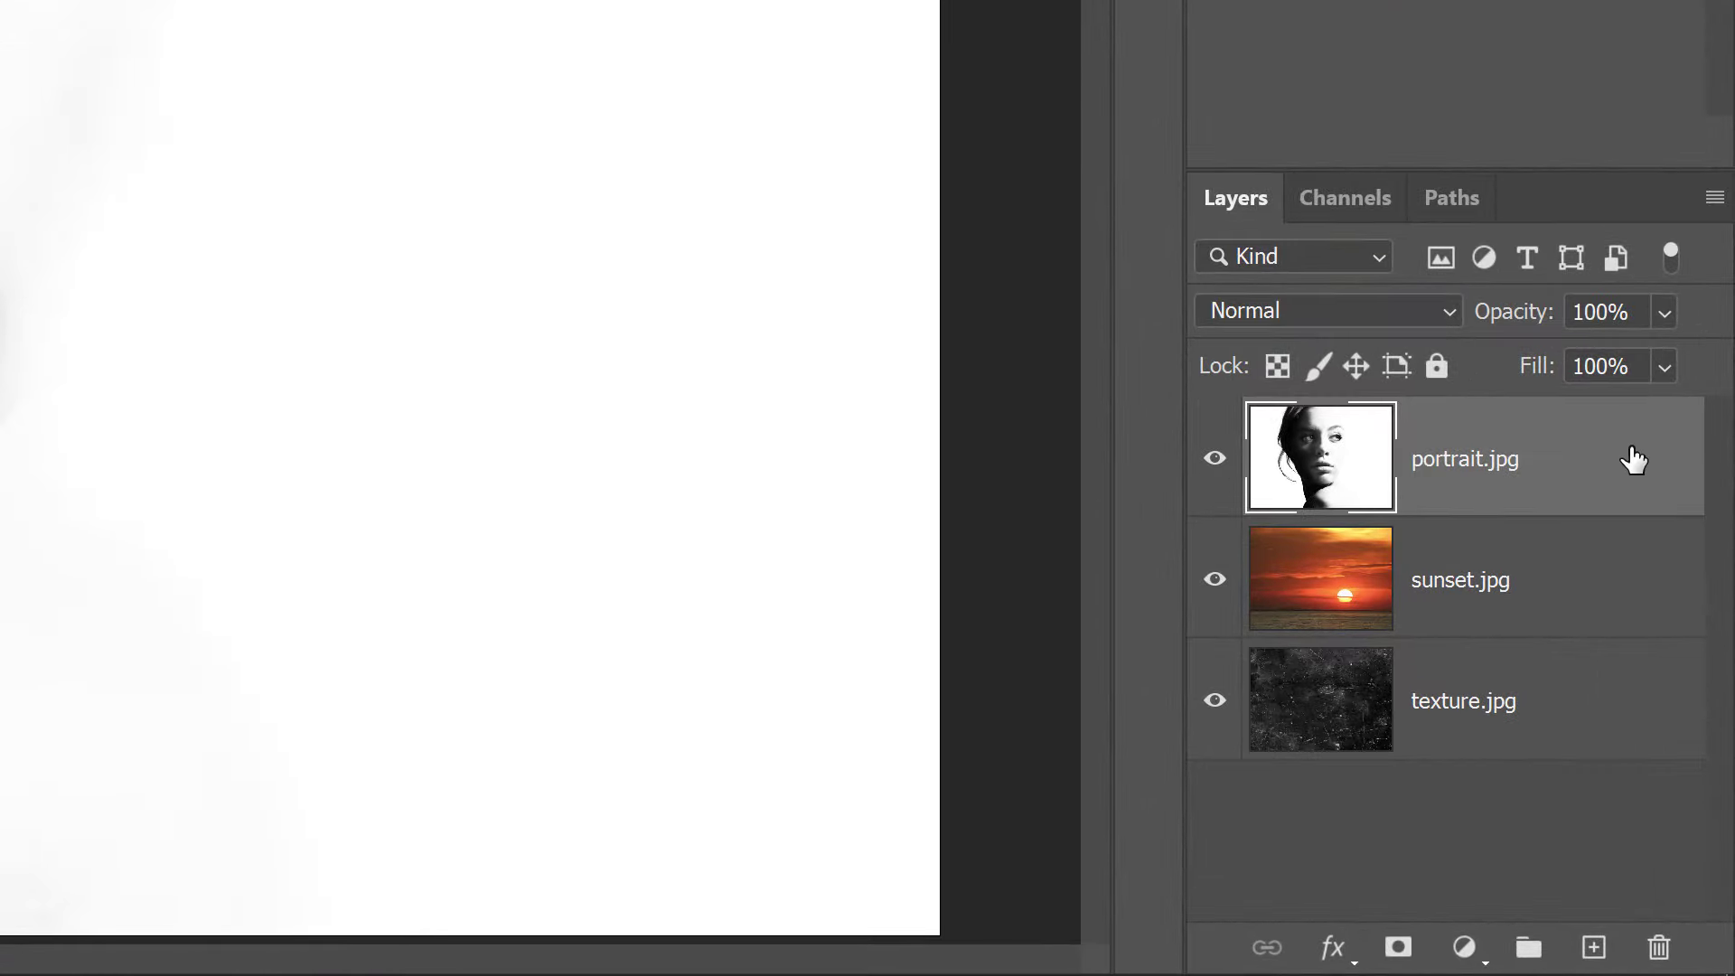
Delete the portrait.jpg layer, leaving sunset.jpg on top of texture.jpg.
{"action": "left_click_drag", "start_coordinate": [1634, 459], "coordinate": [1665, 951]}
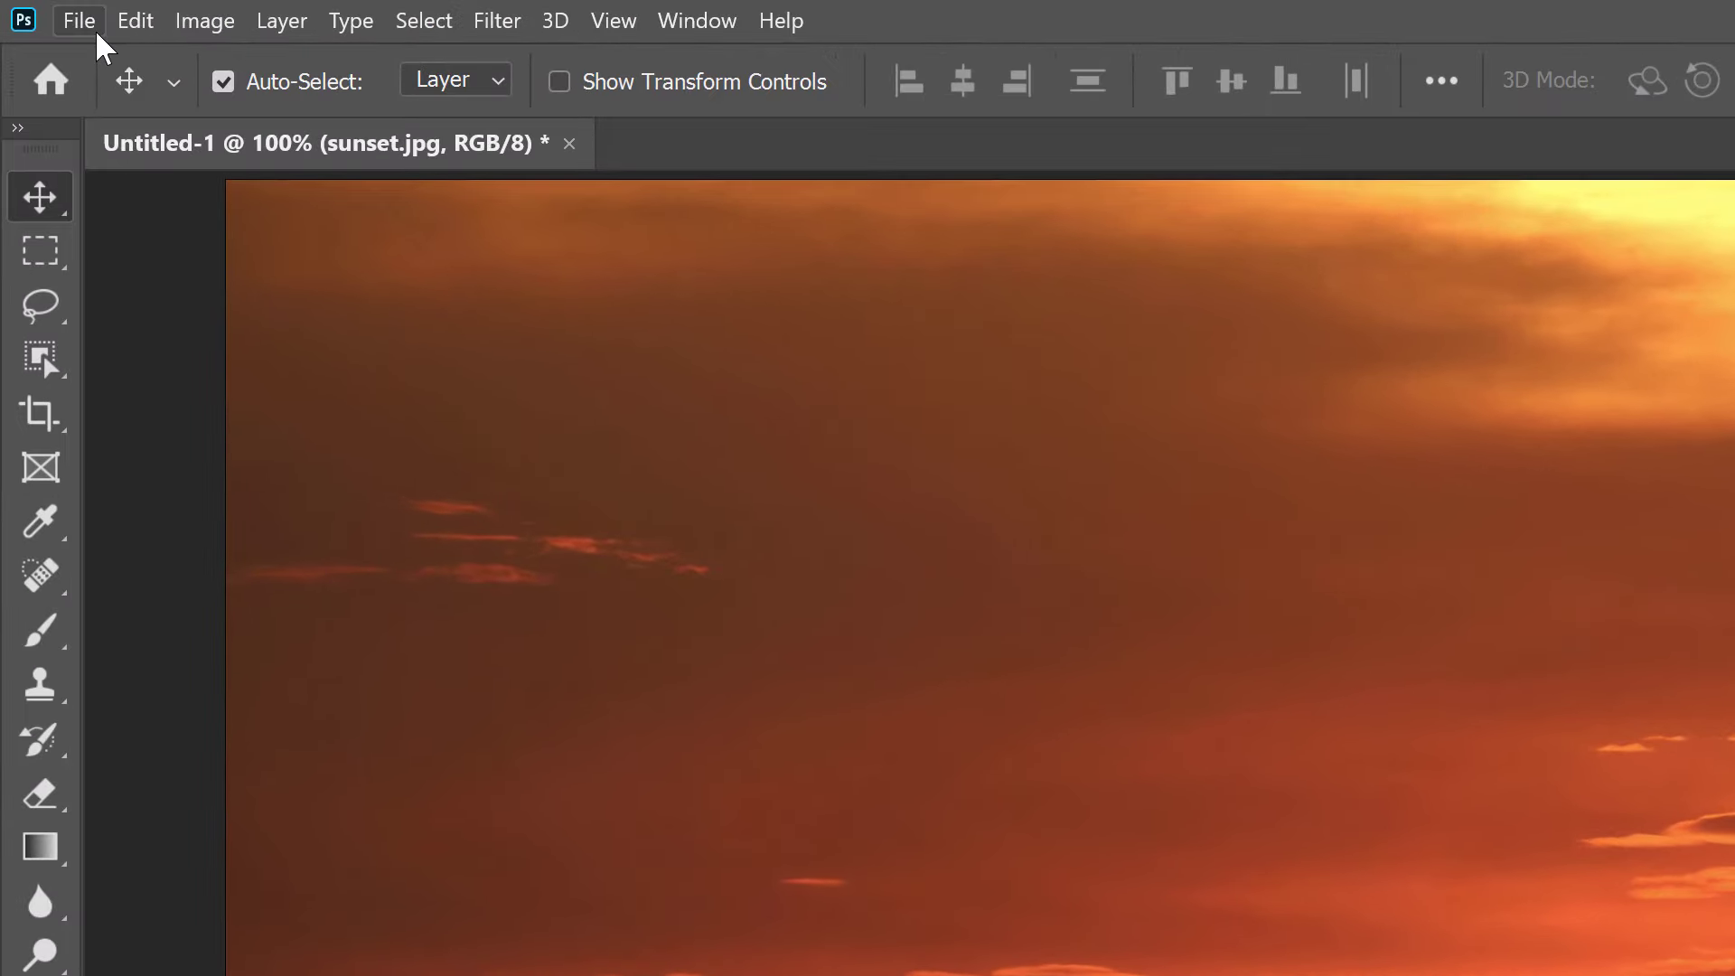
{"action": "left_click", "coordinate": [96, 34]}
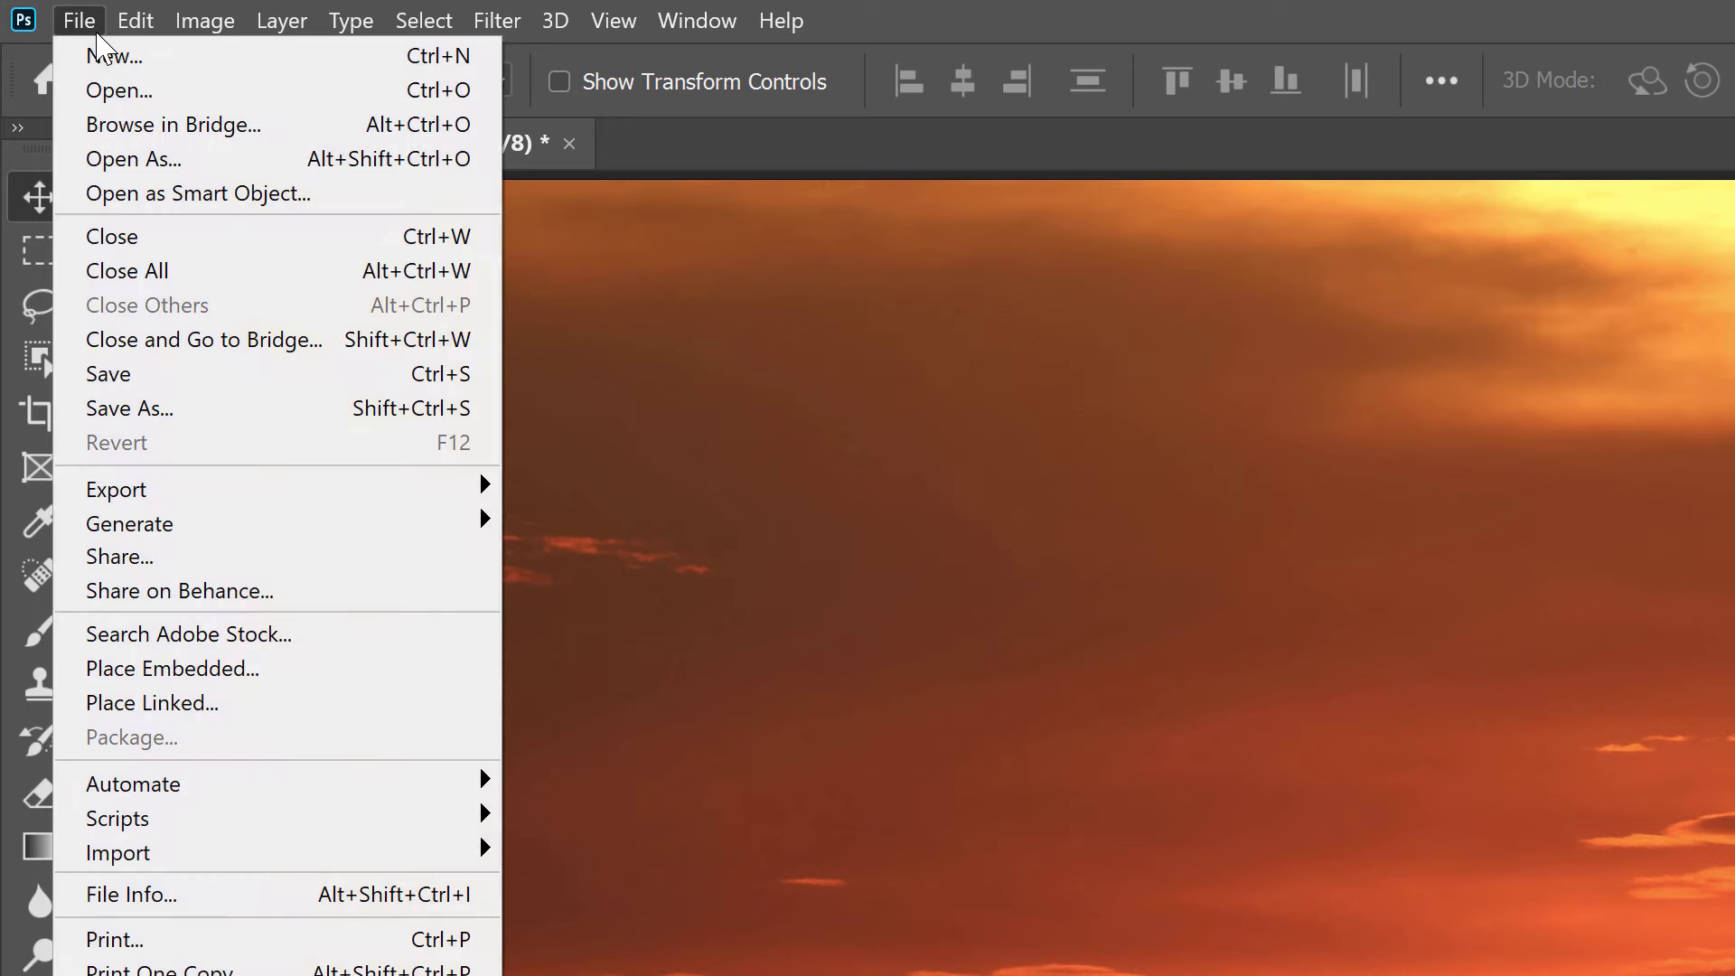
Place portrait.jpg as an embedded image above the sunset layer.
{"action": "left_click", "coordinate": [298, 673]}
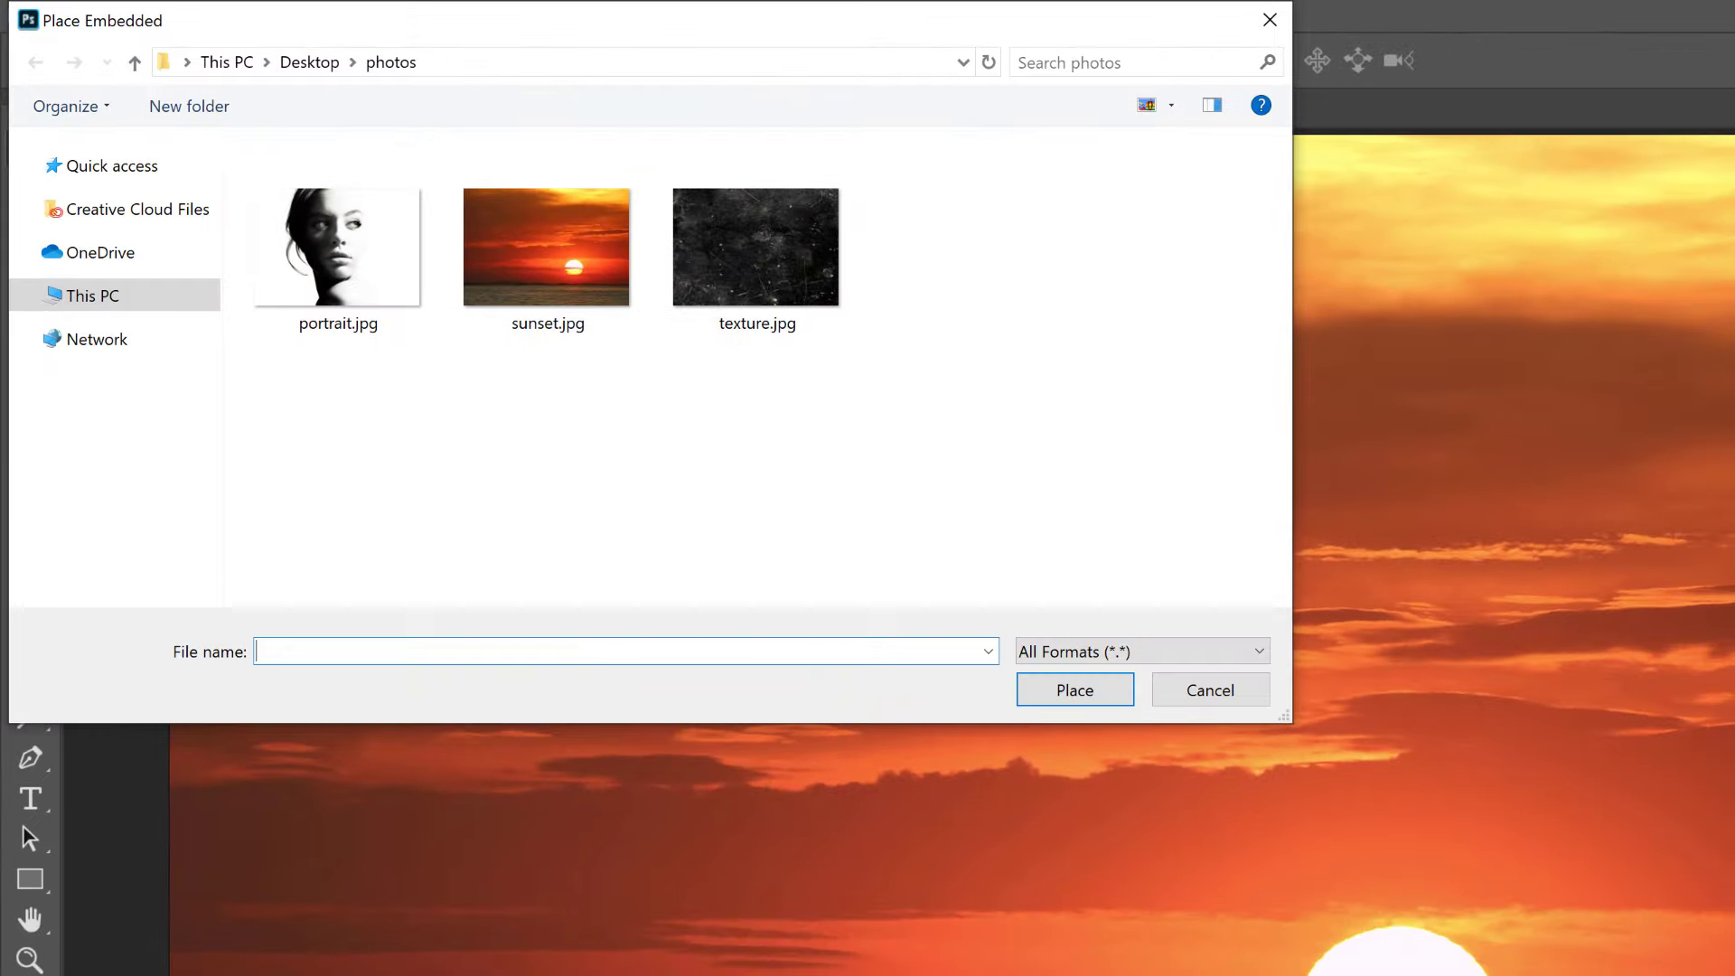
{"action": "left_click", "coordinate": [387, 280]}
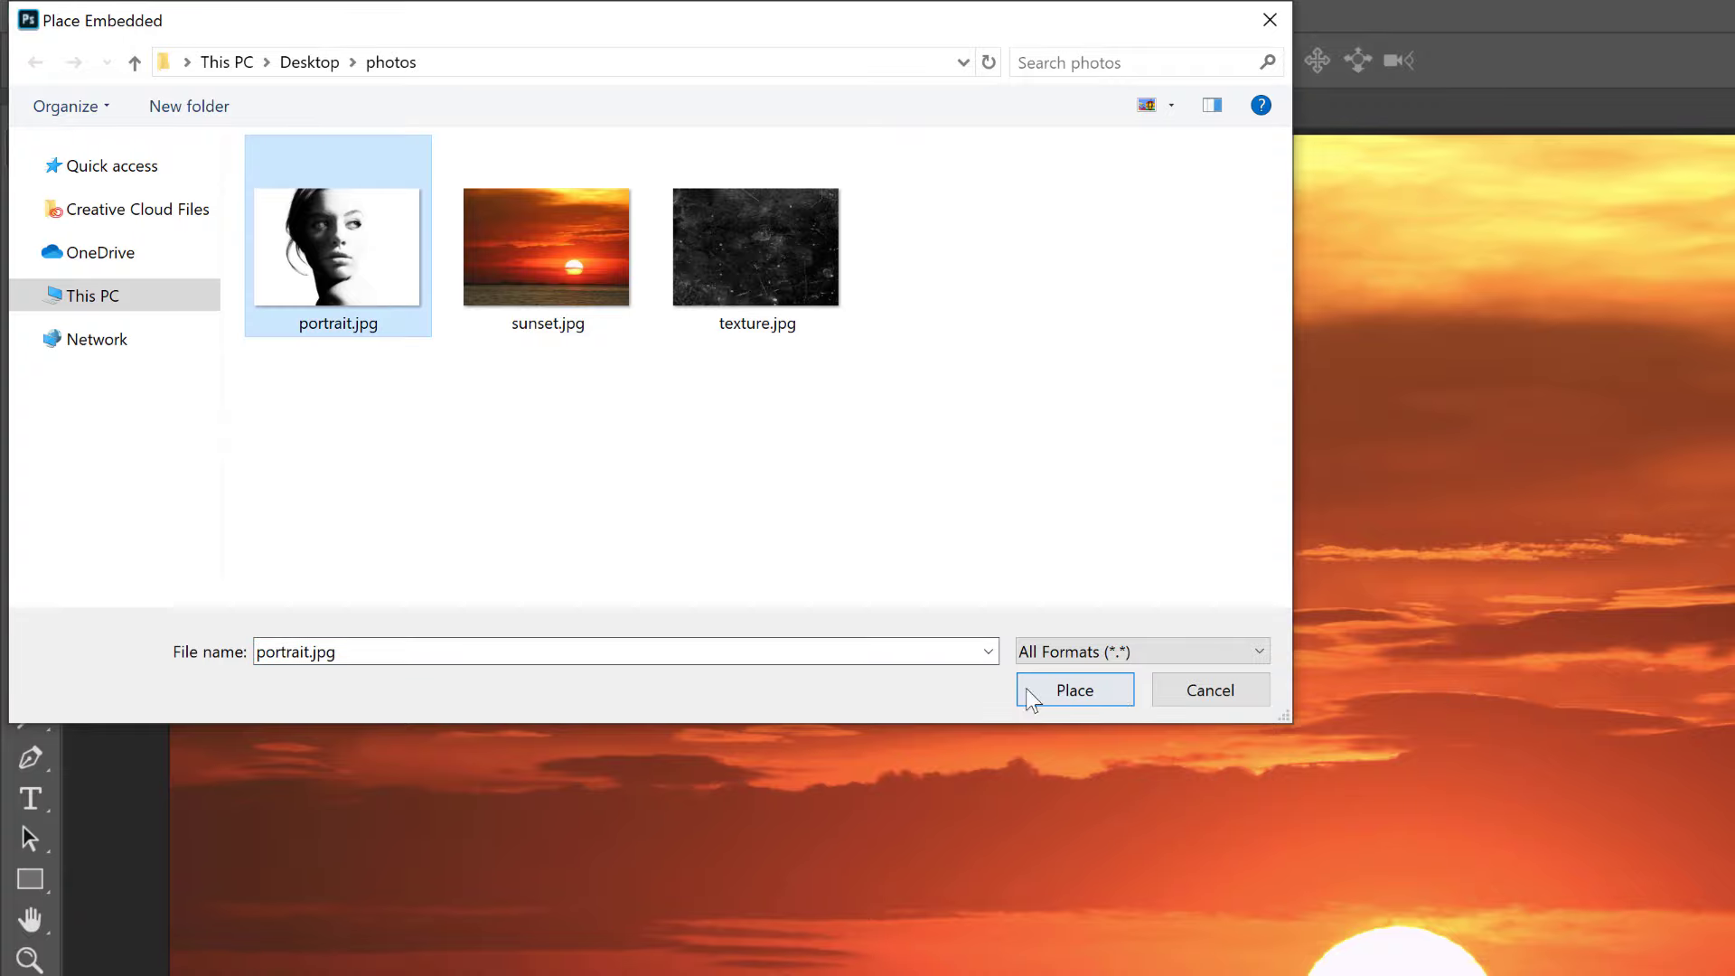
{"action": "left_click", "coordinate": [1113, 692]}
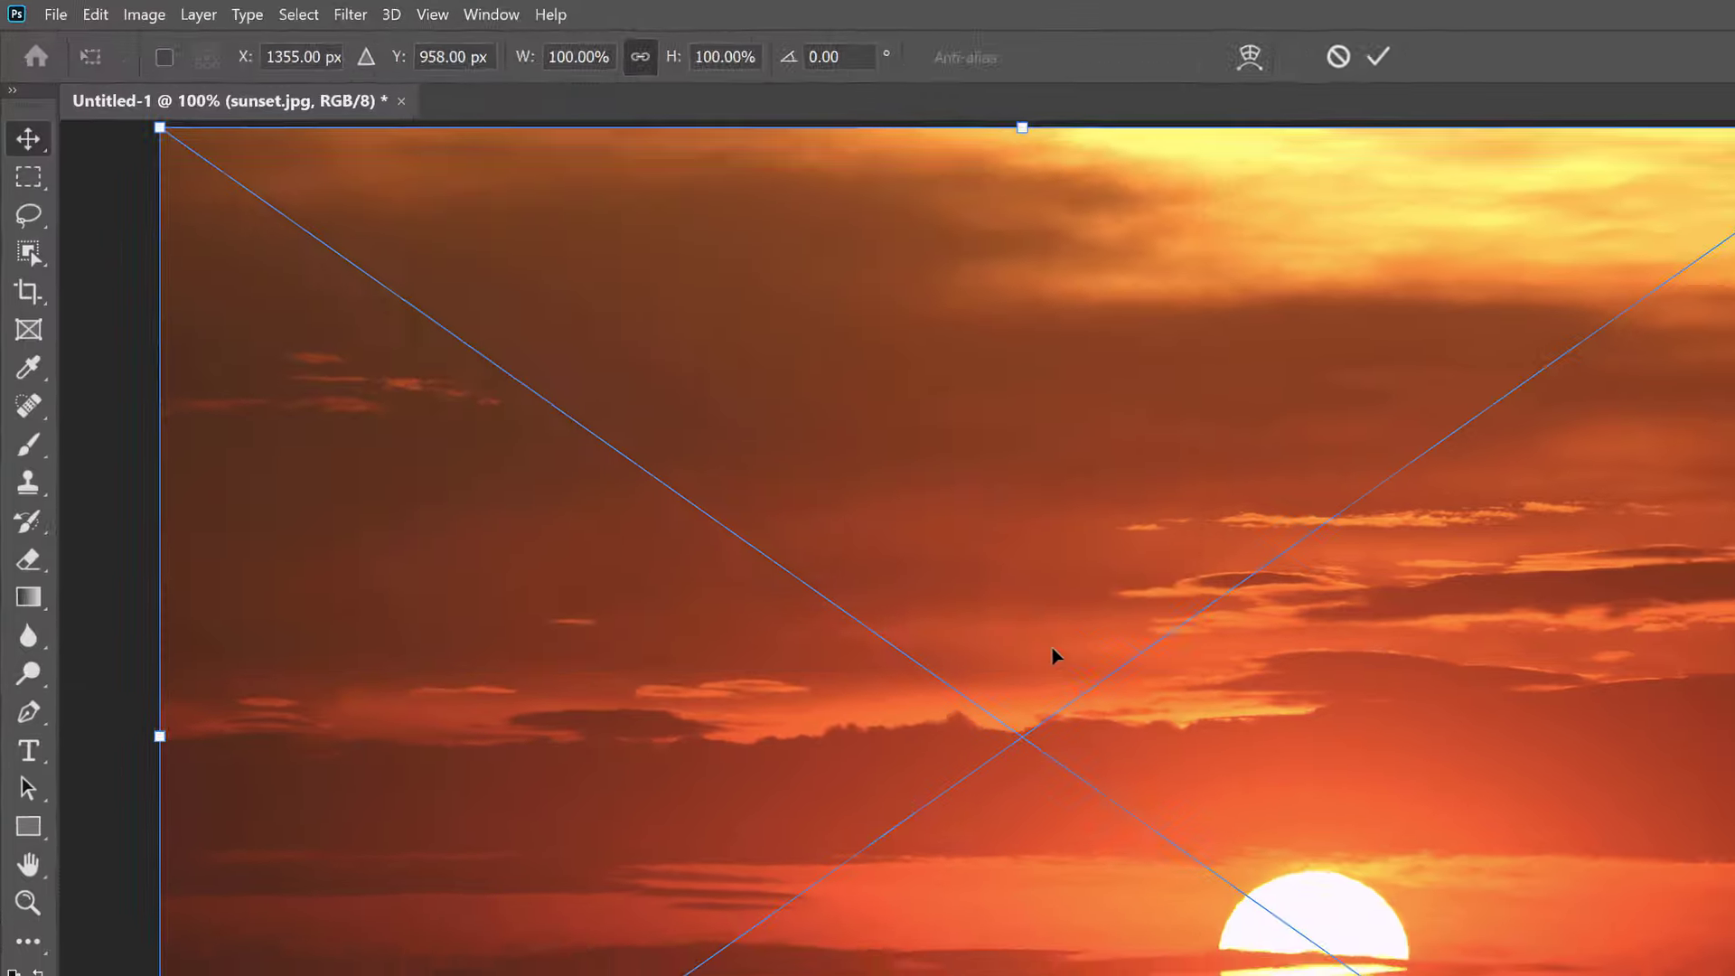
{"action": "key", "text": "Return"}
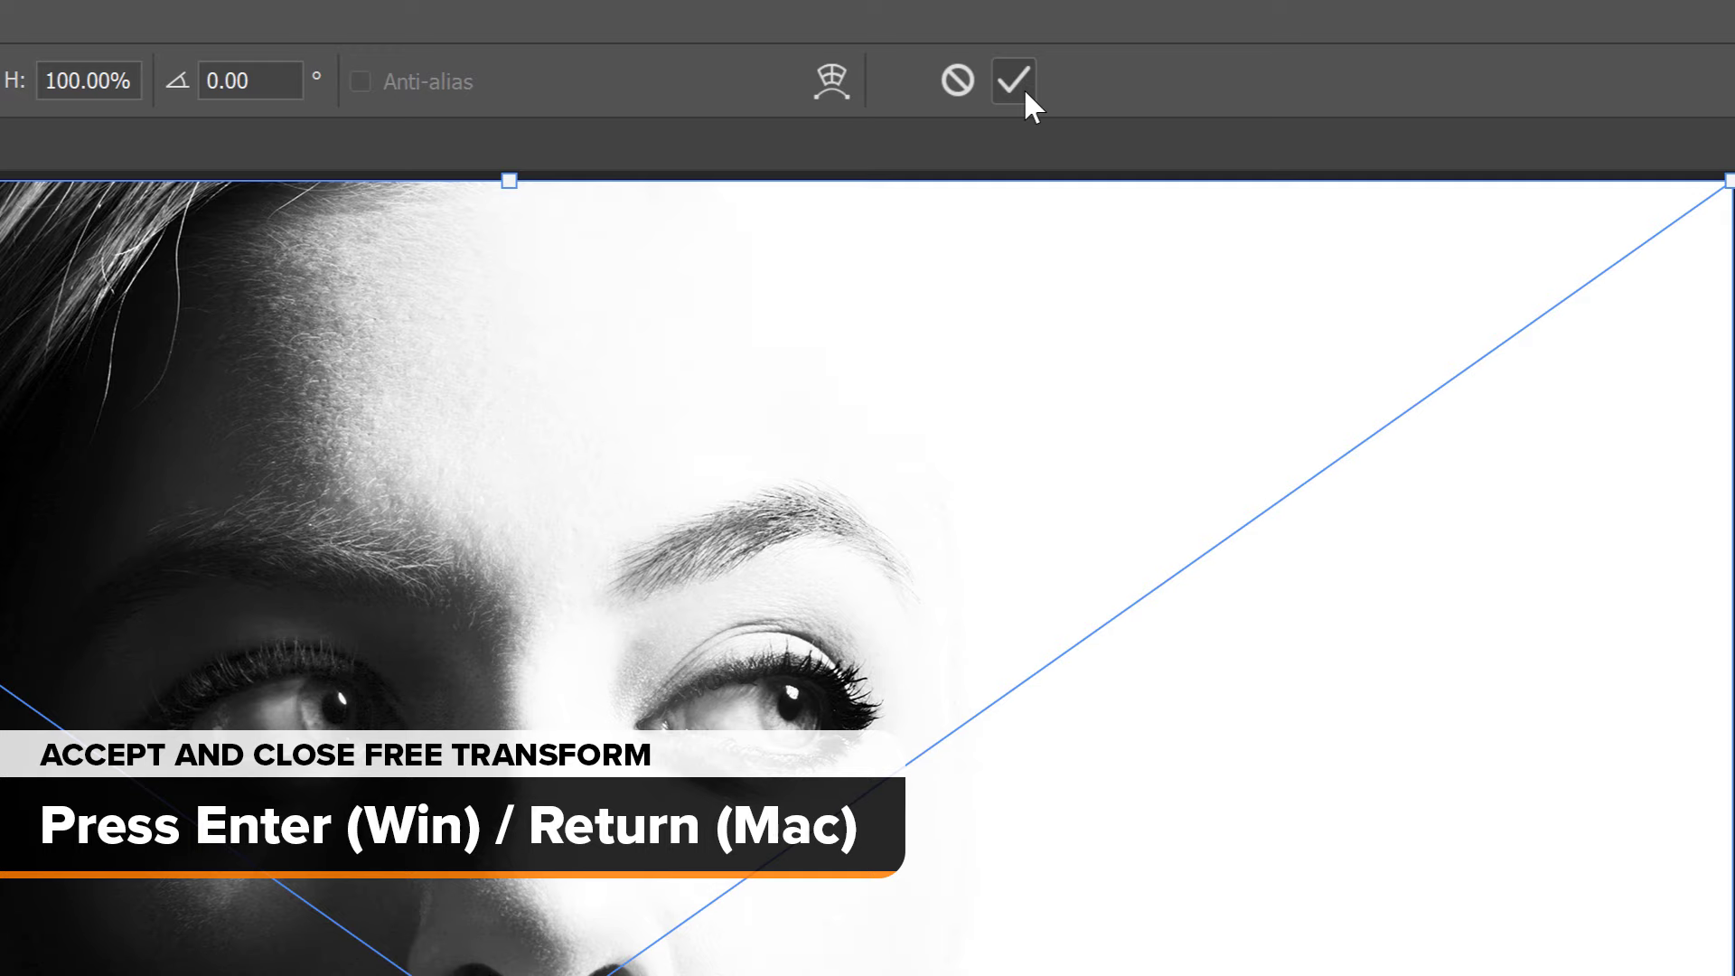
Commit the placed portrait at 100% size as a smart object layer.
{"action": "left_click", "coordinate": [1022, 87]}
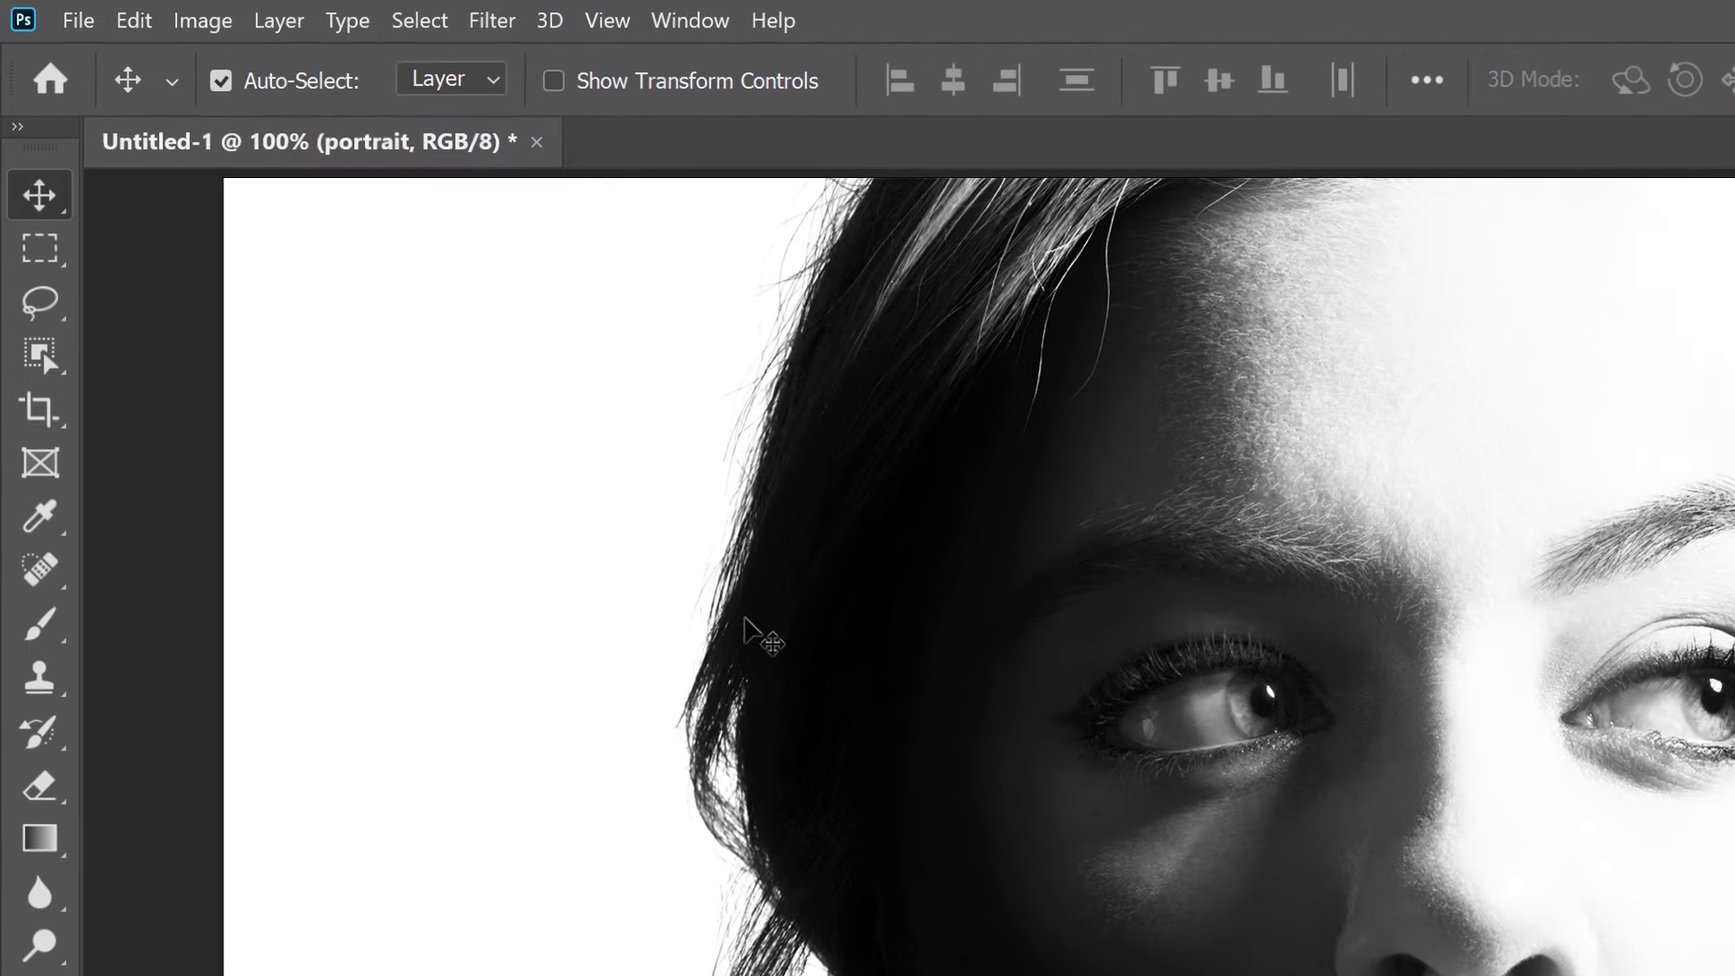
Select a rectangle around the eyes, invert it, and try deleting outside it.
{"action": "left_click", "coordinate": [56, 256]}
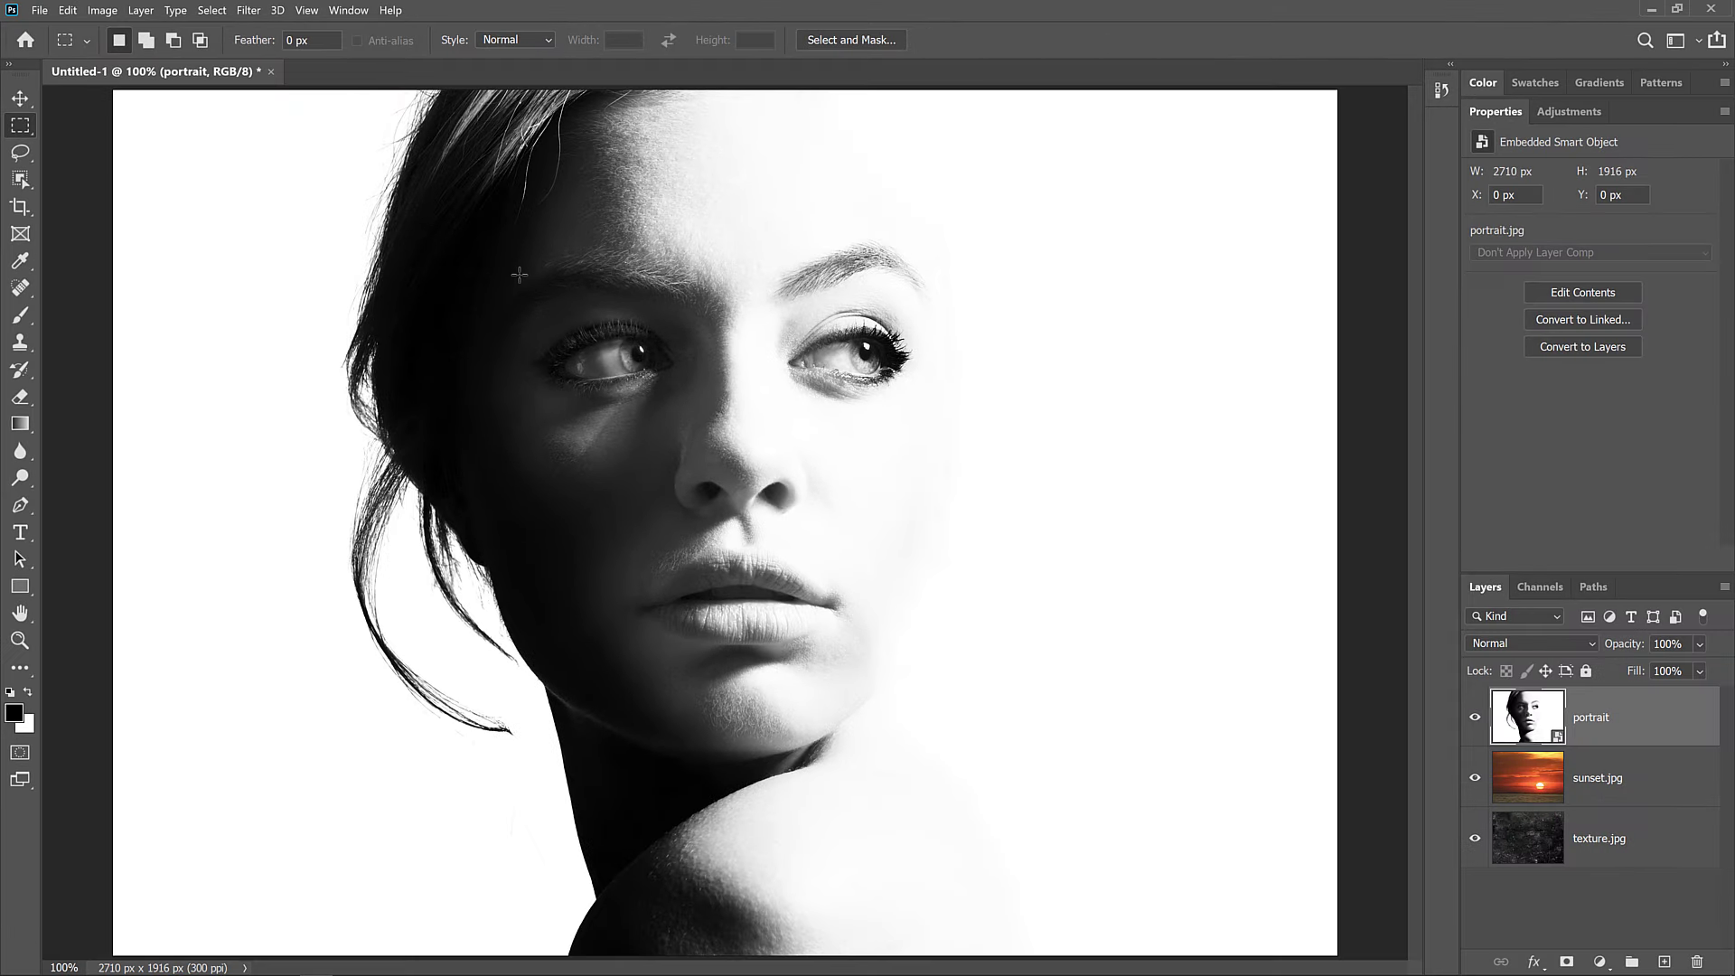
{"action": "left_click_drag", "start_coordinate": [519, 274], "coordinate": [946, 443]}
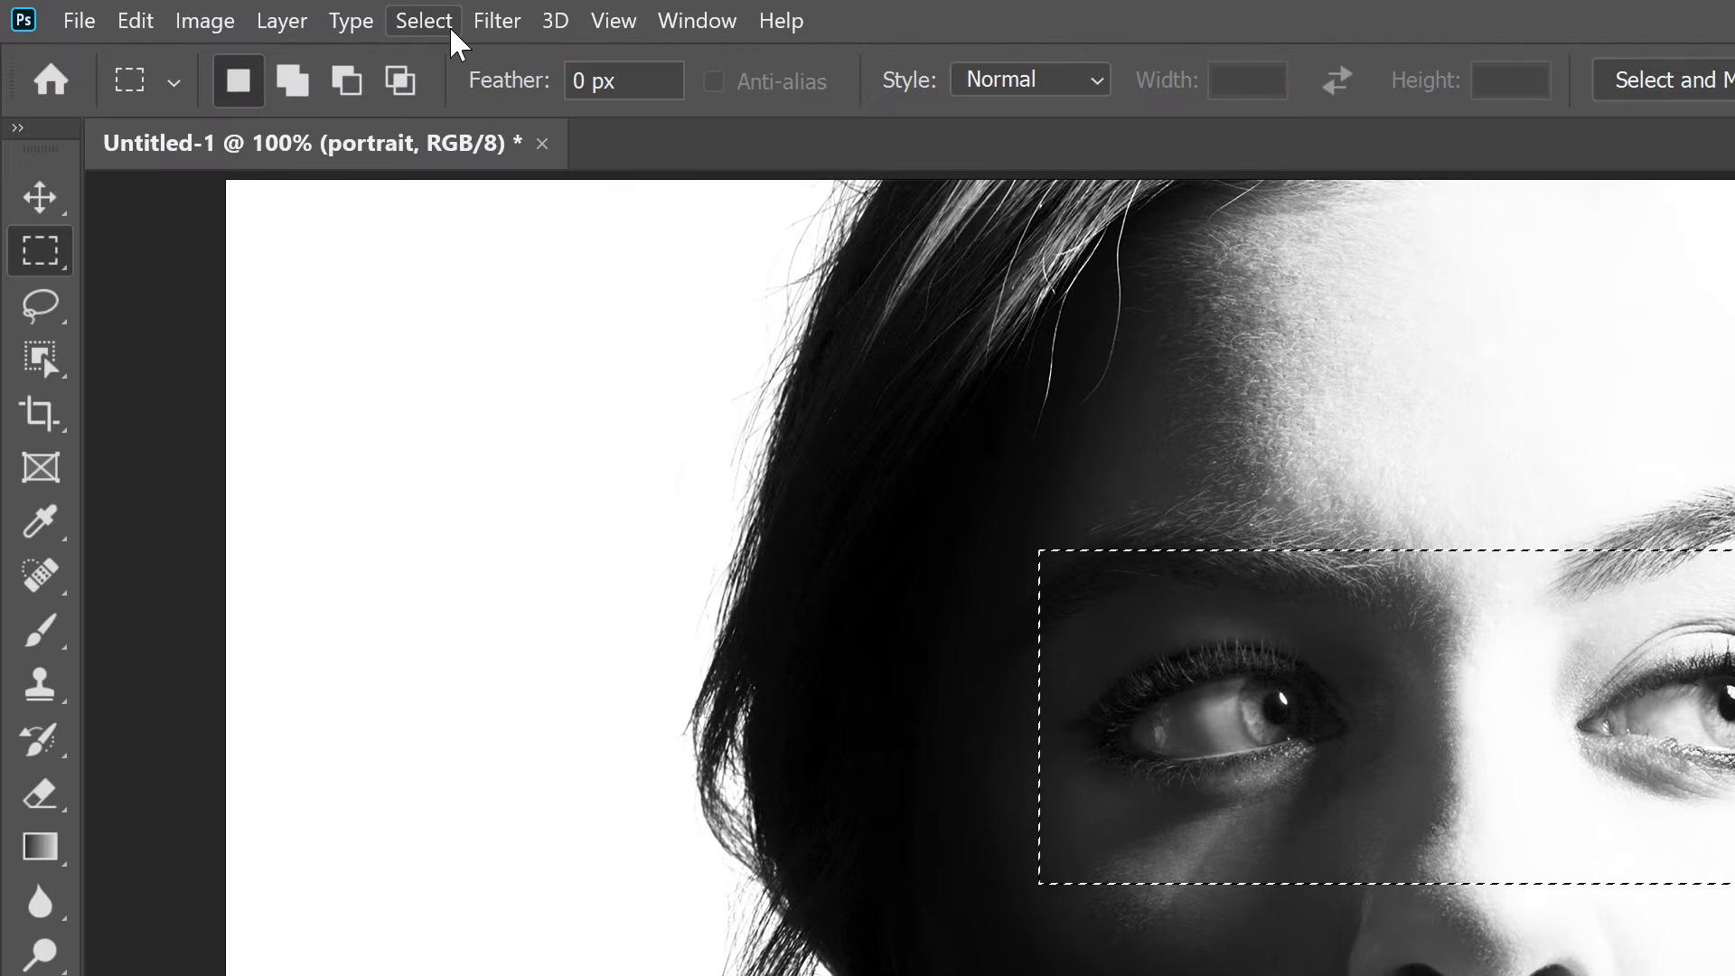
{"action": "left_click", "coordinate": [223, 13]}
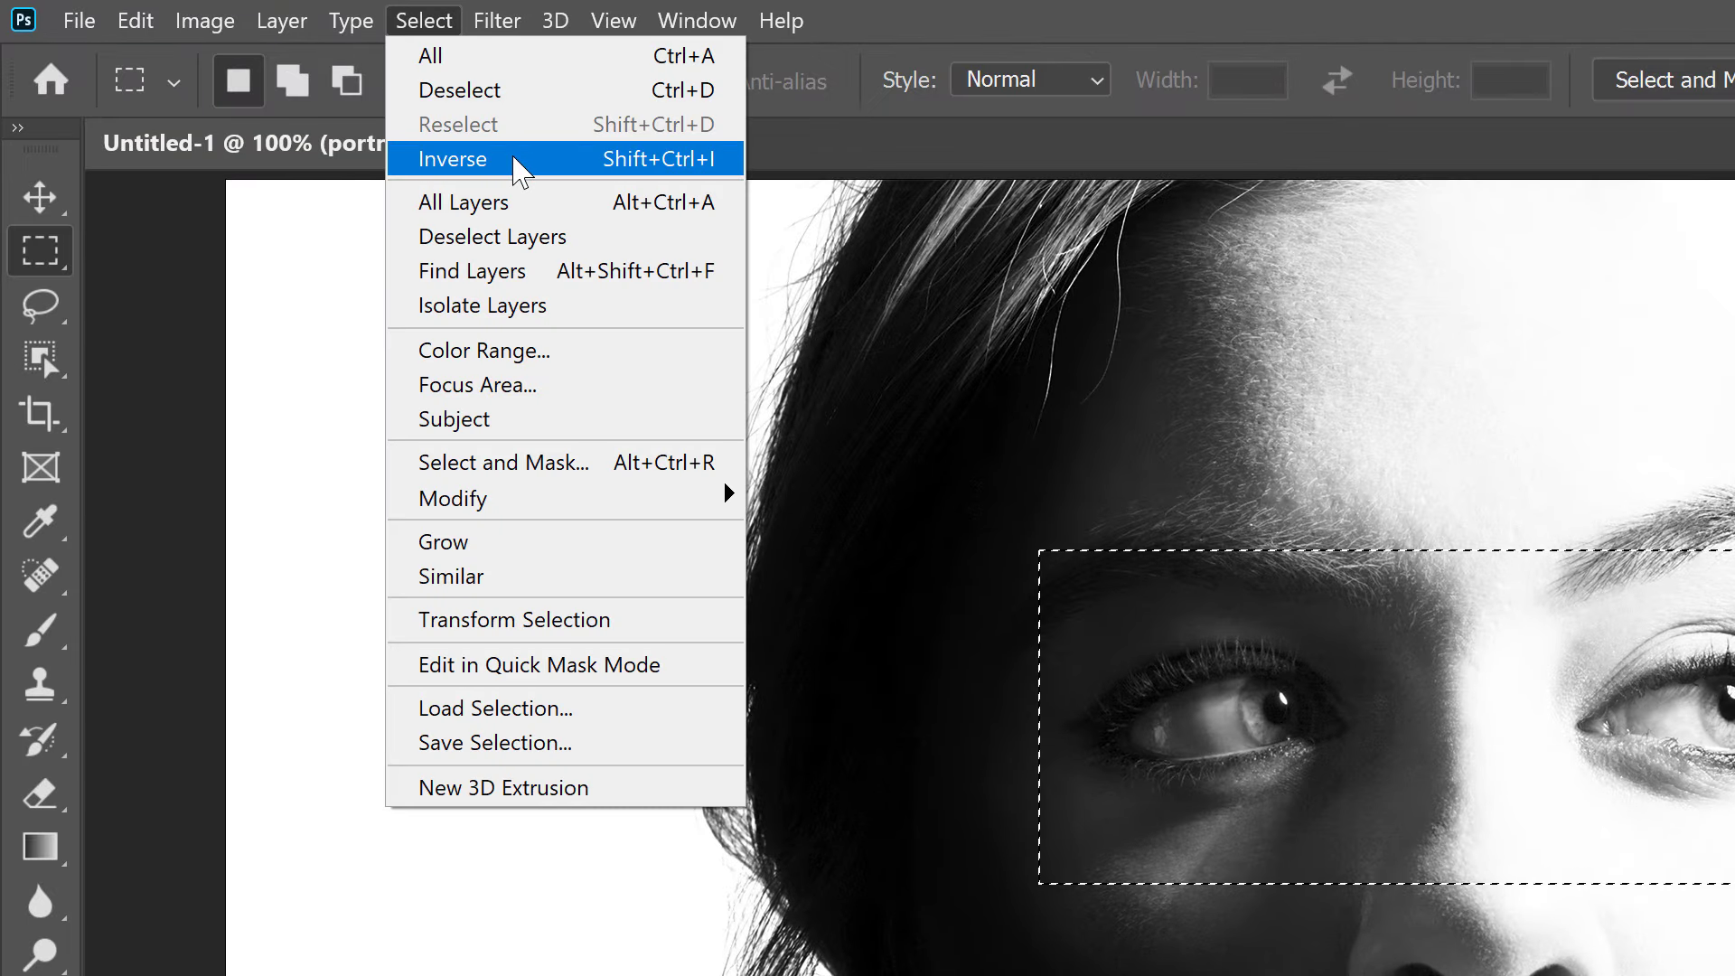
{"action": "left_click", "coordinate": [517, 167]}
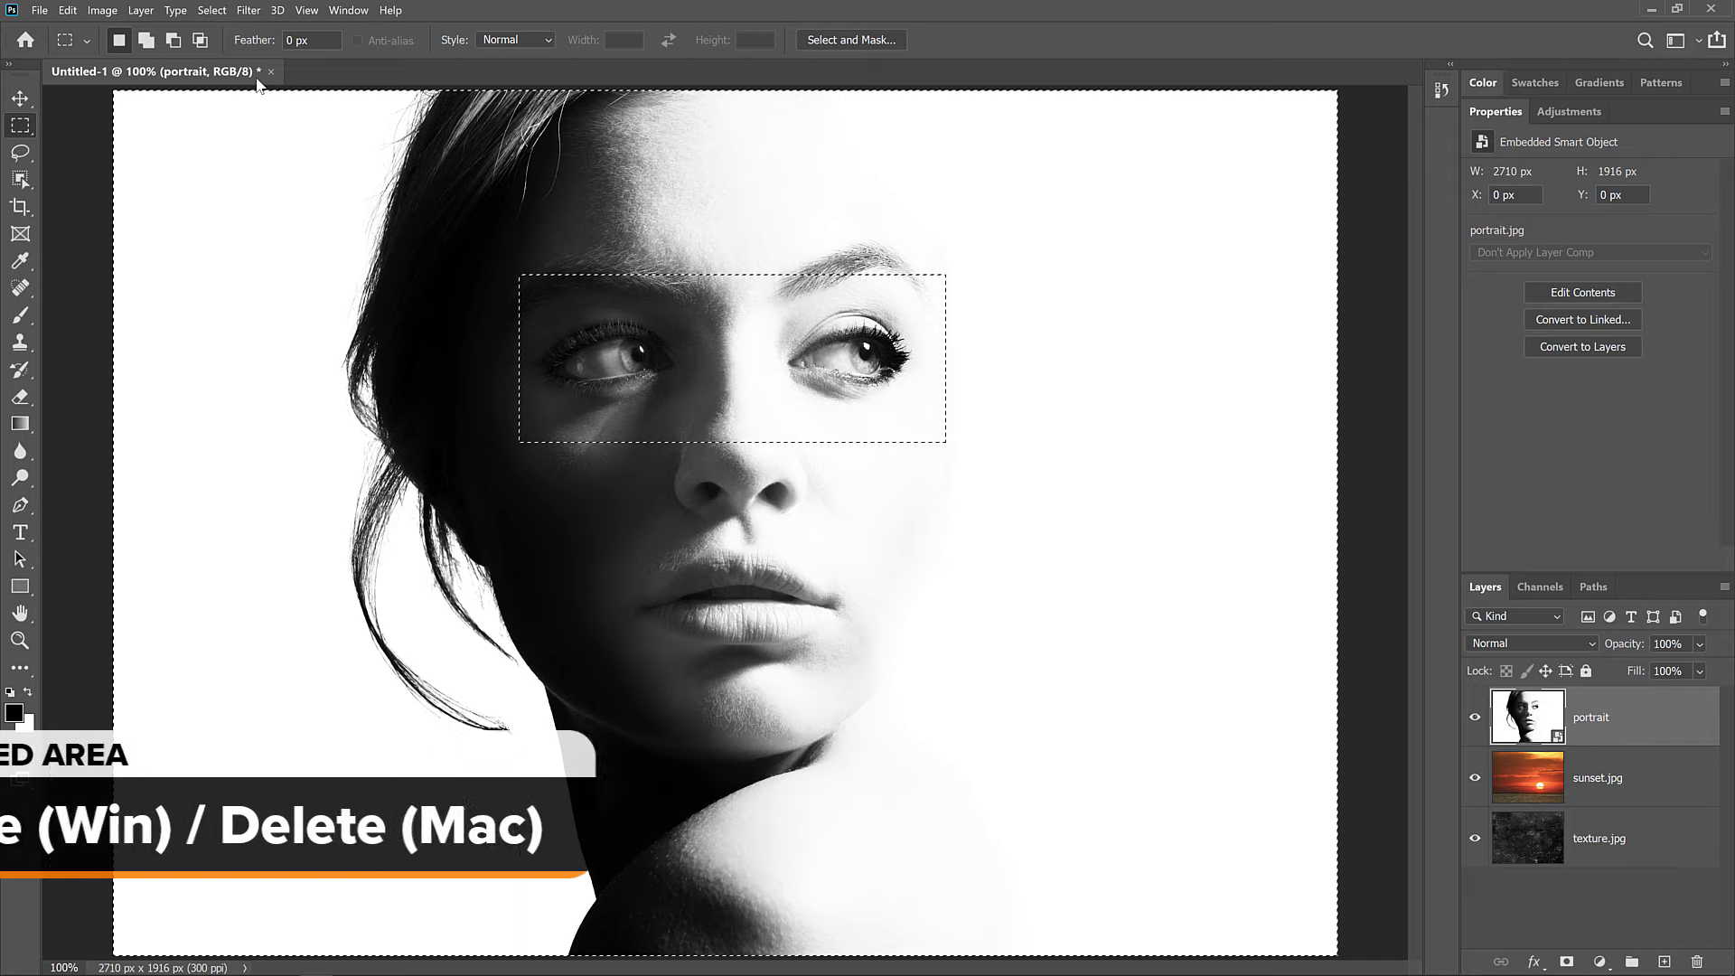
{"action": "key", "text": "BackSpace"}
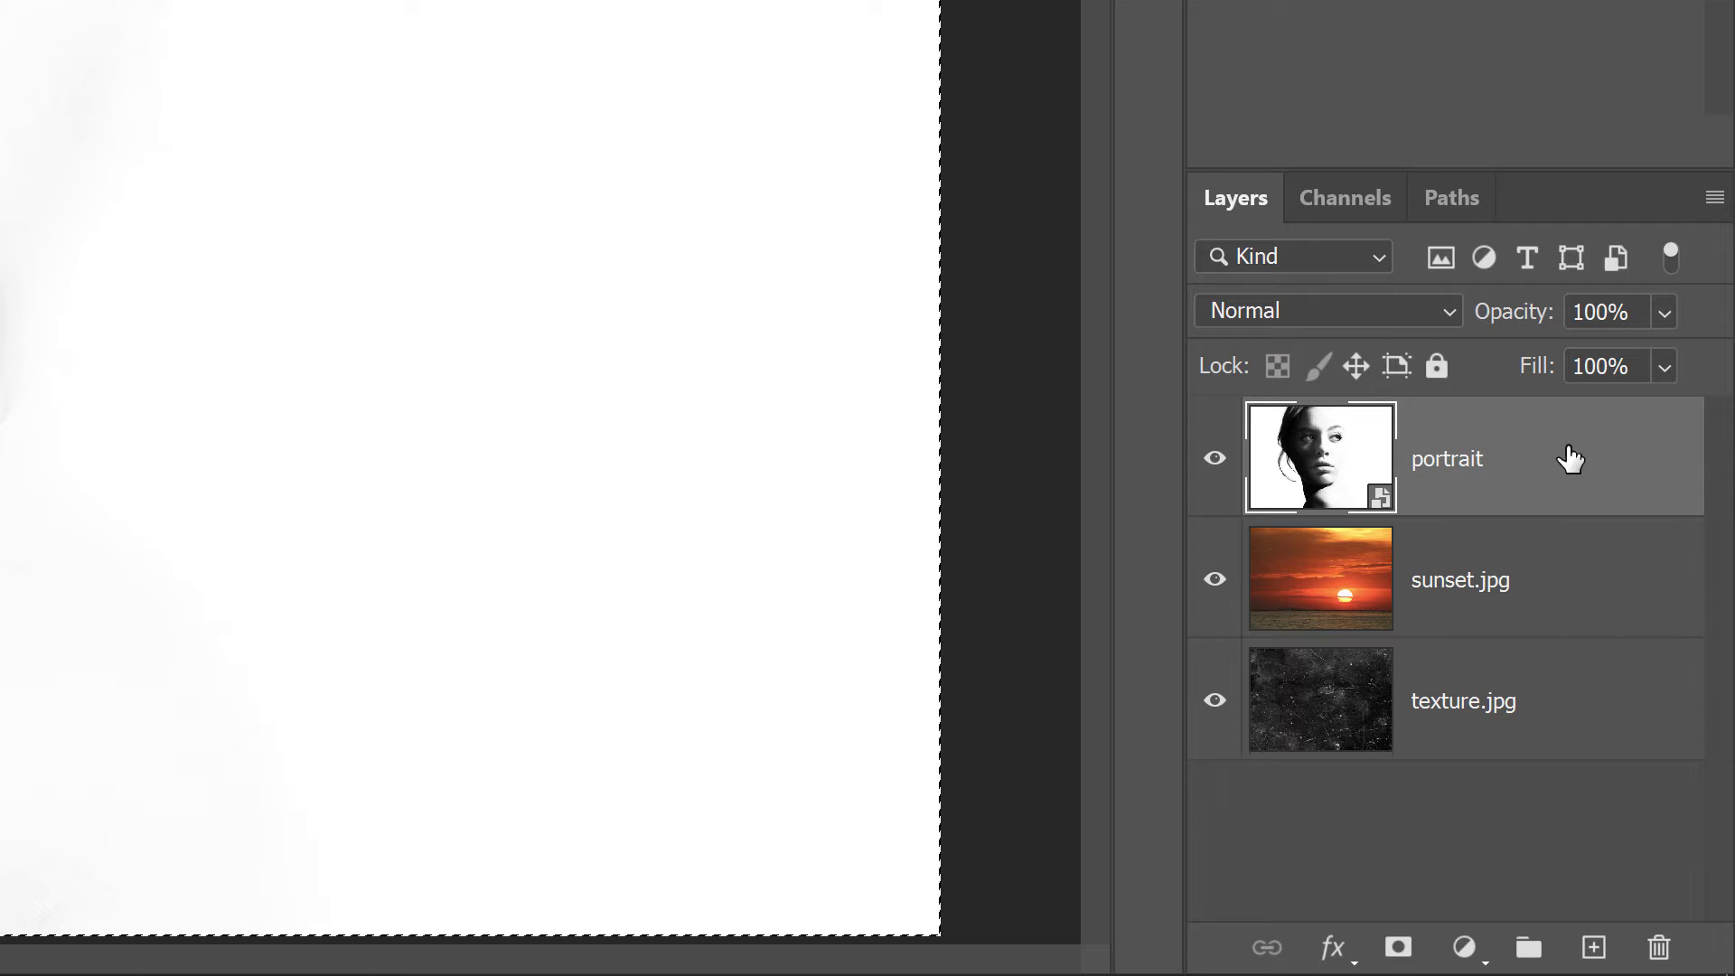
Rasterize the portrait layer and clear everything outside the eye rectangle.
{"action": "right_click", "coordinate": [1570, 459]}
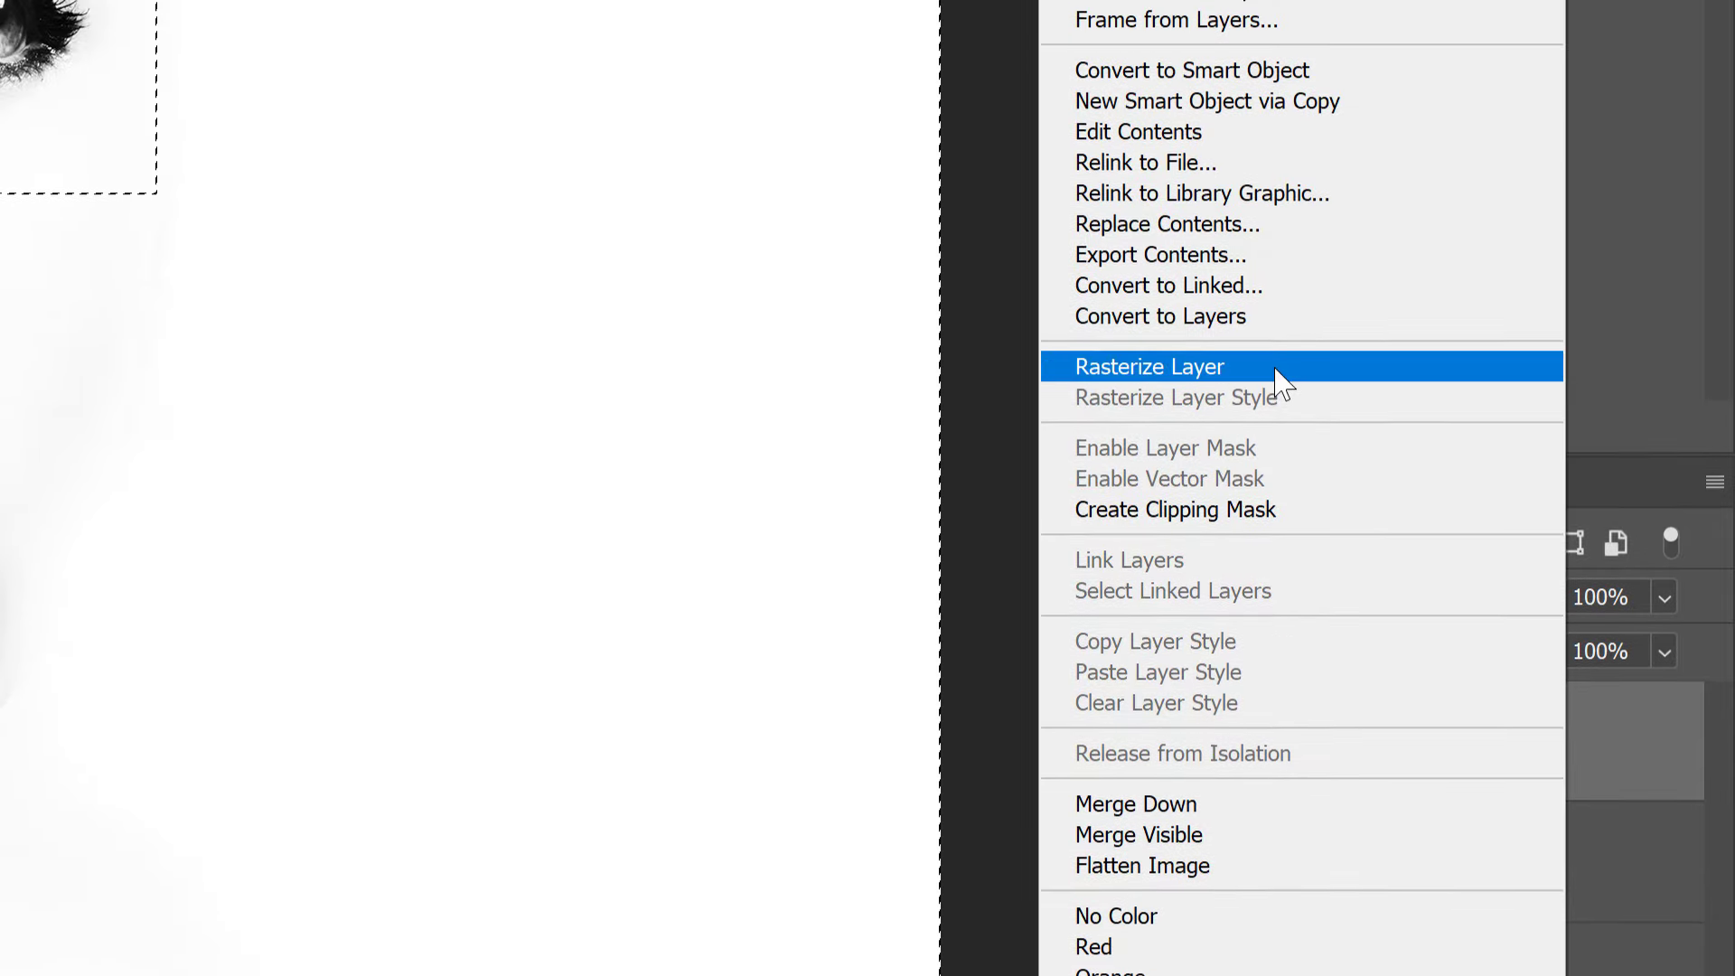
{"action": "left_click", "coordinate": [1276, 367]}
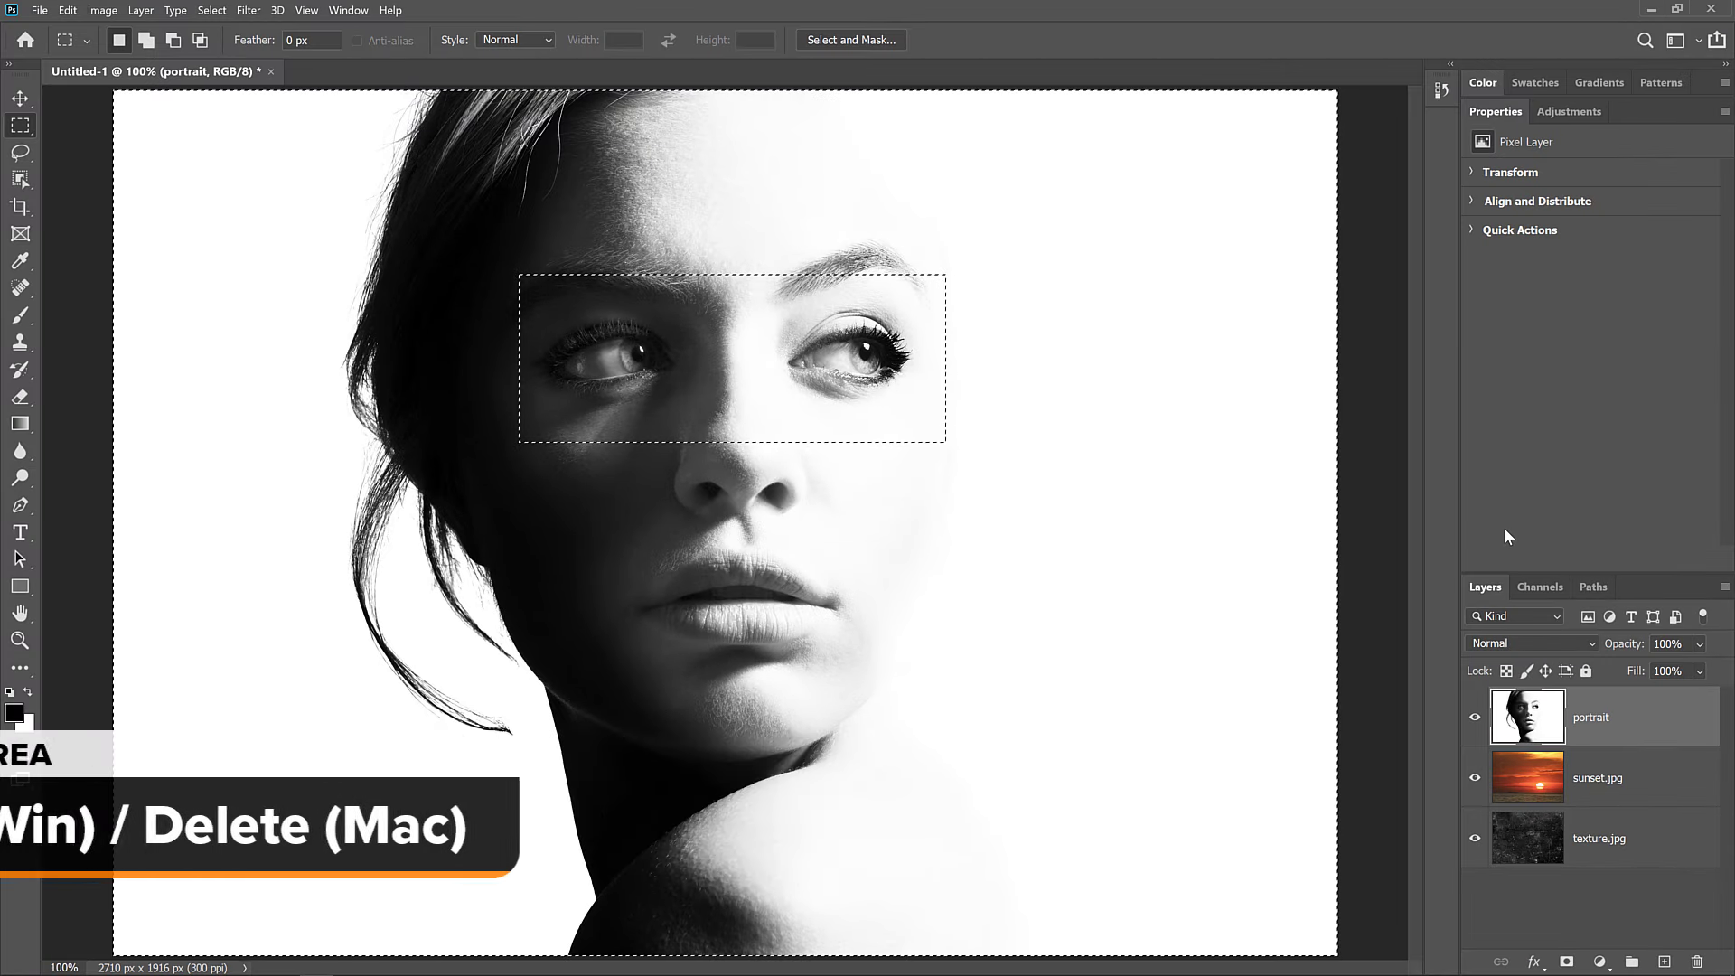
{"action": "key", "text": "BackSpace"}
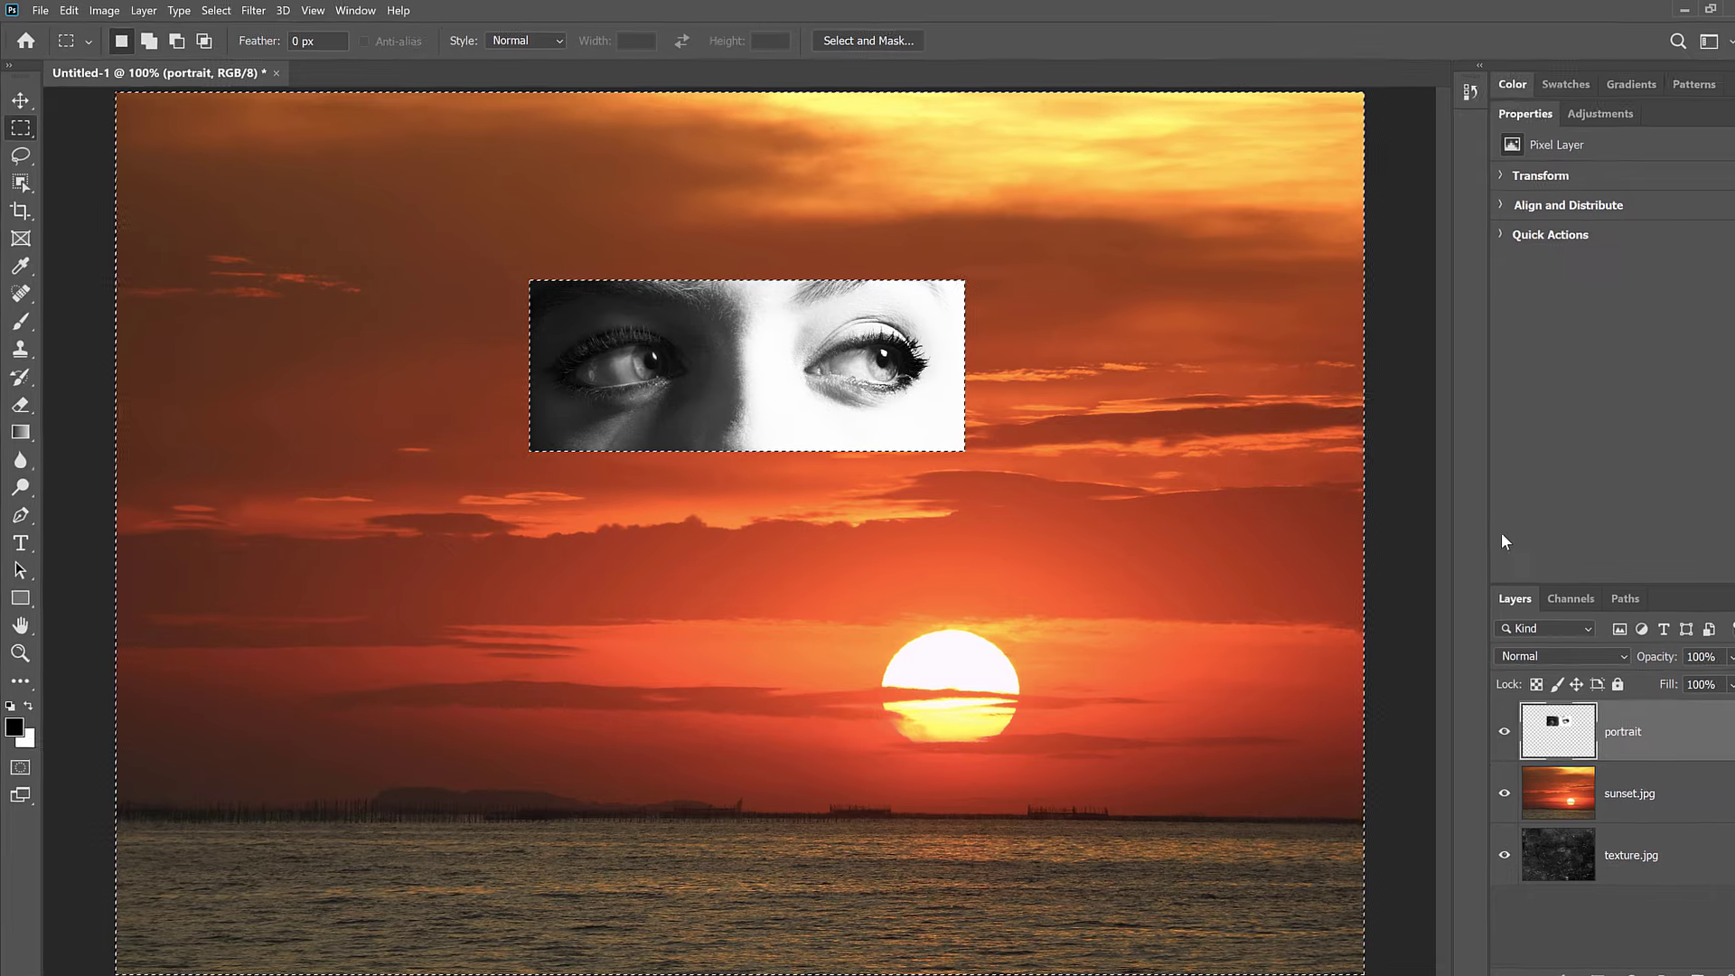
Undo the Clear to restore the full portrait, then deselect the eye rectangle.
{"action": "left_click", "coordinate": [76, 12]}
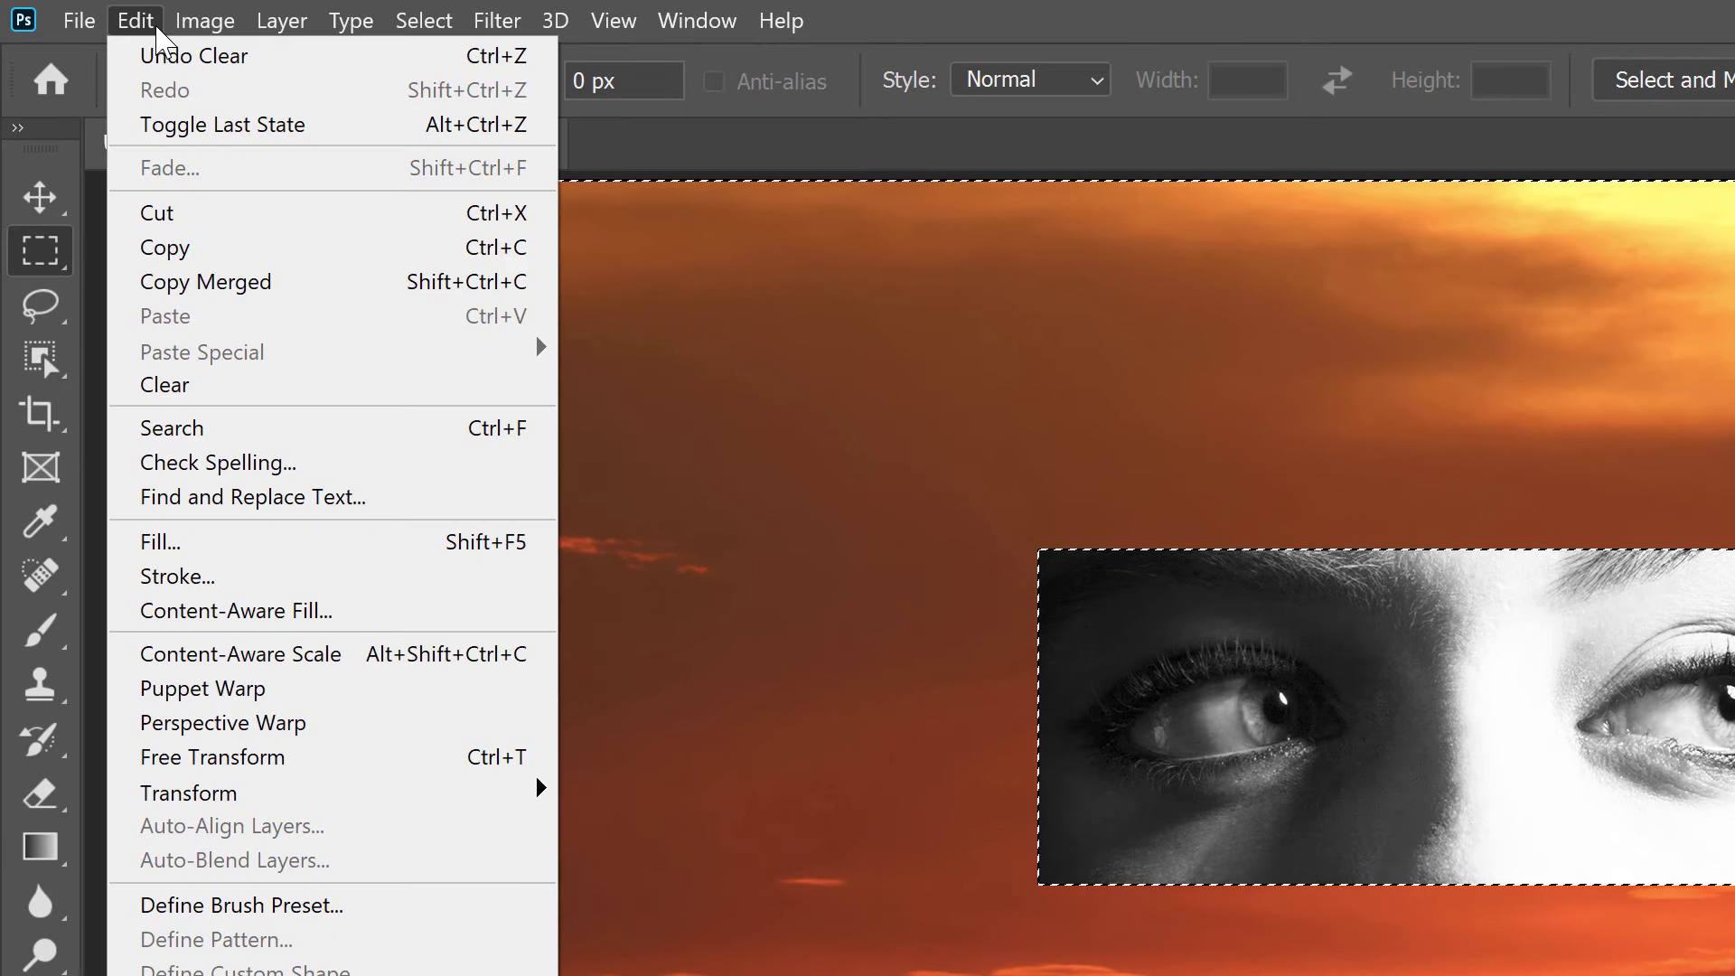
{"action": "left_click", "coordinate": [281, 54]}
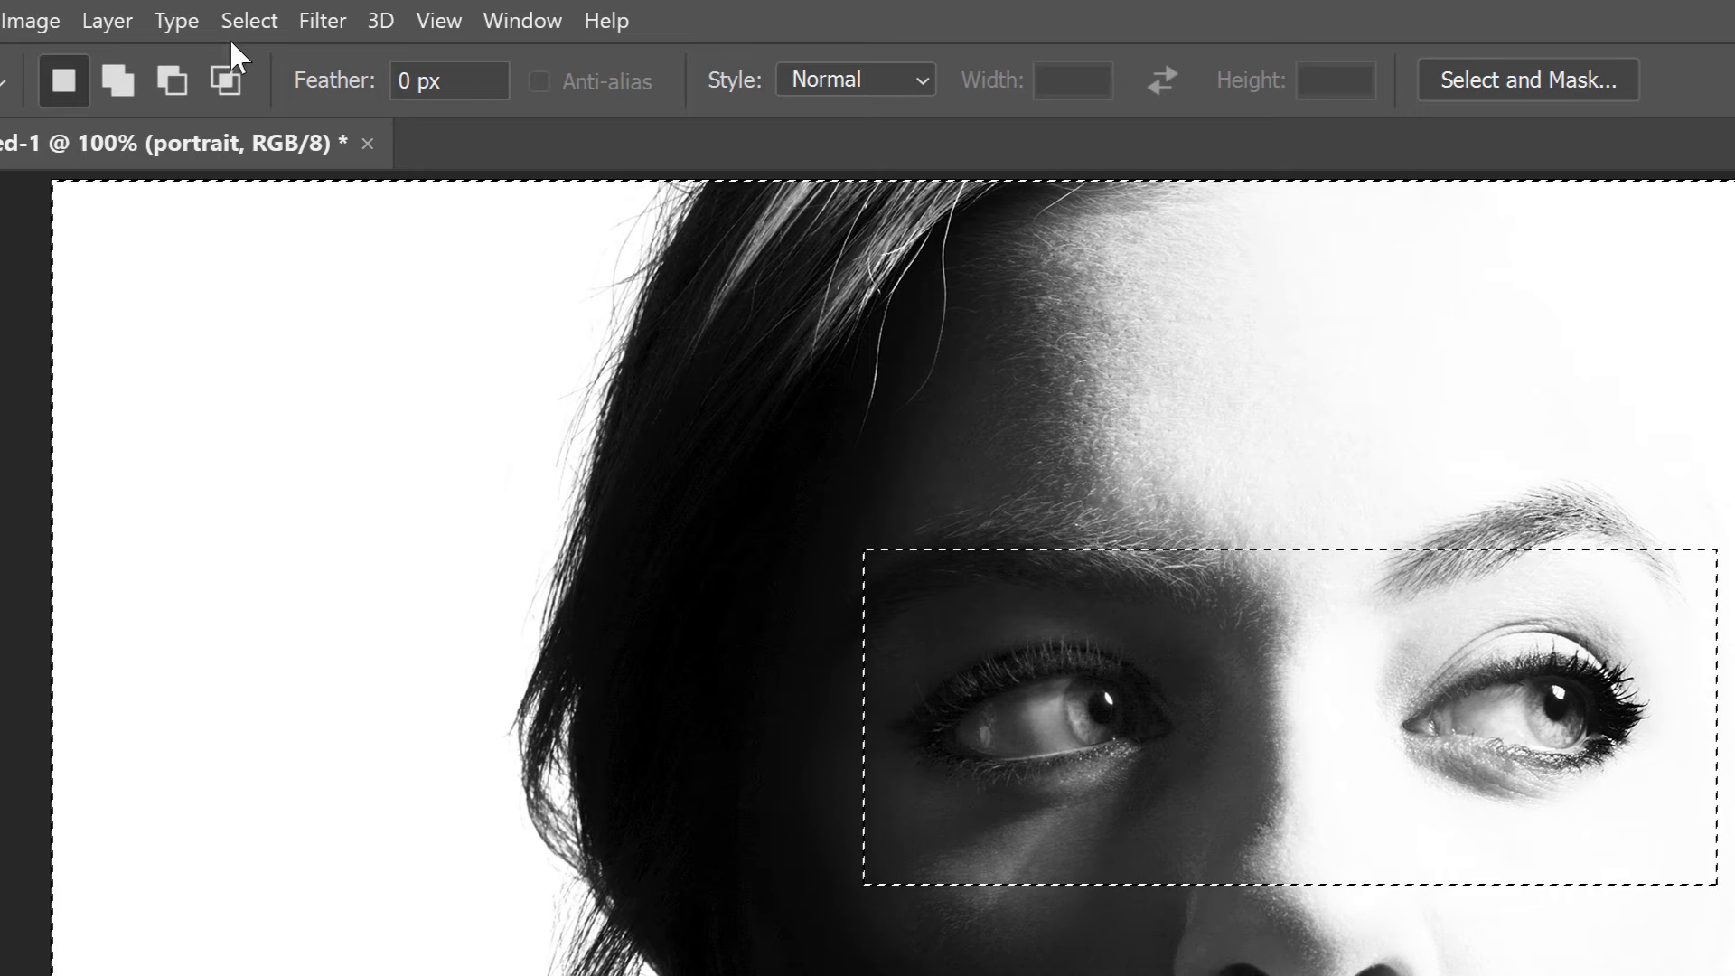
{"action": "left_click", "coordinate": [264, 26]}
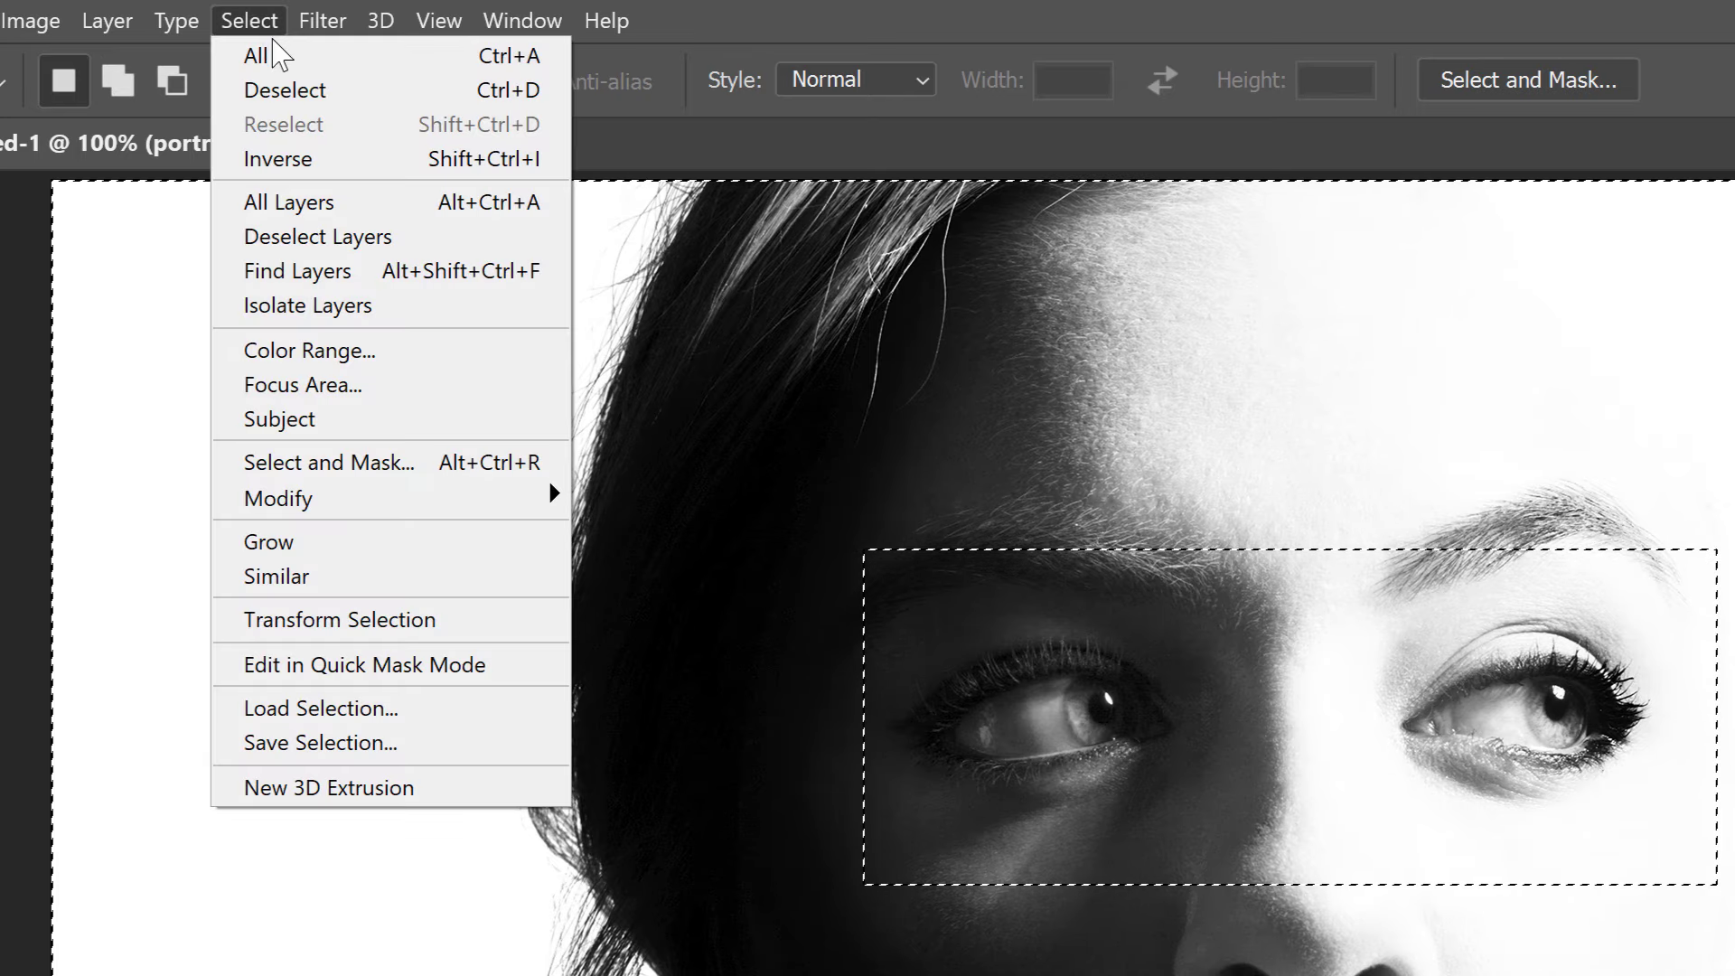
{"action": "left_click", "coordinate": [351, 90]}
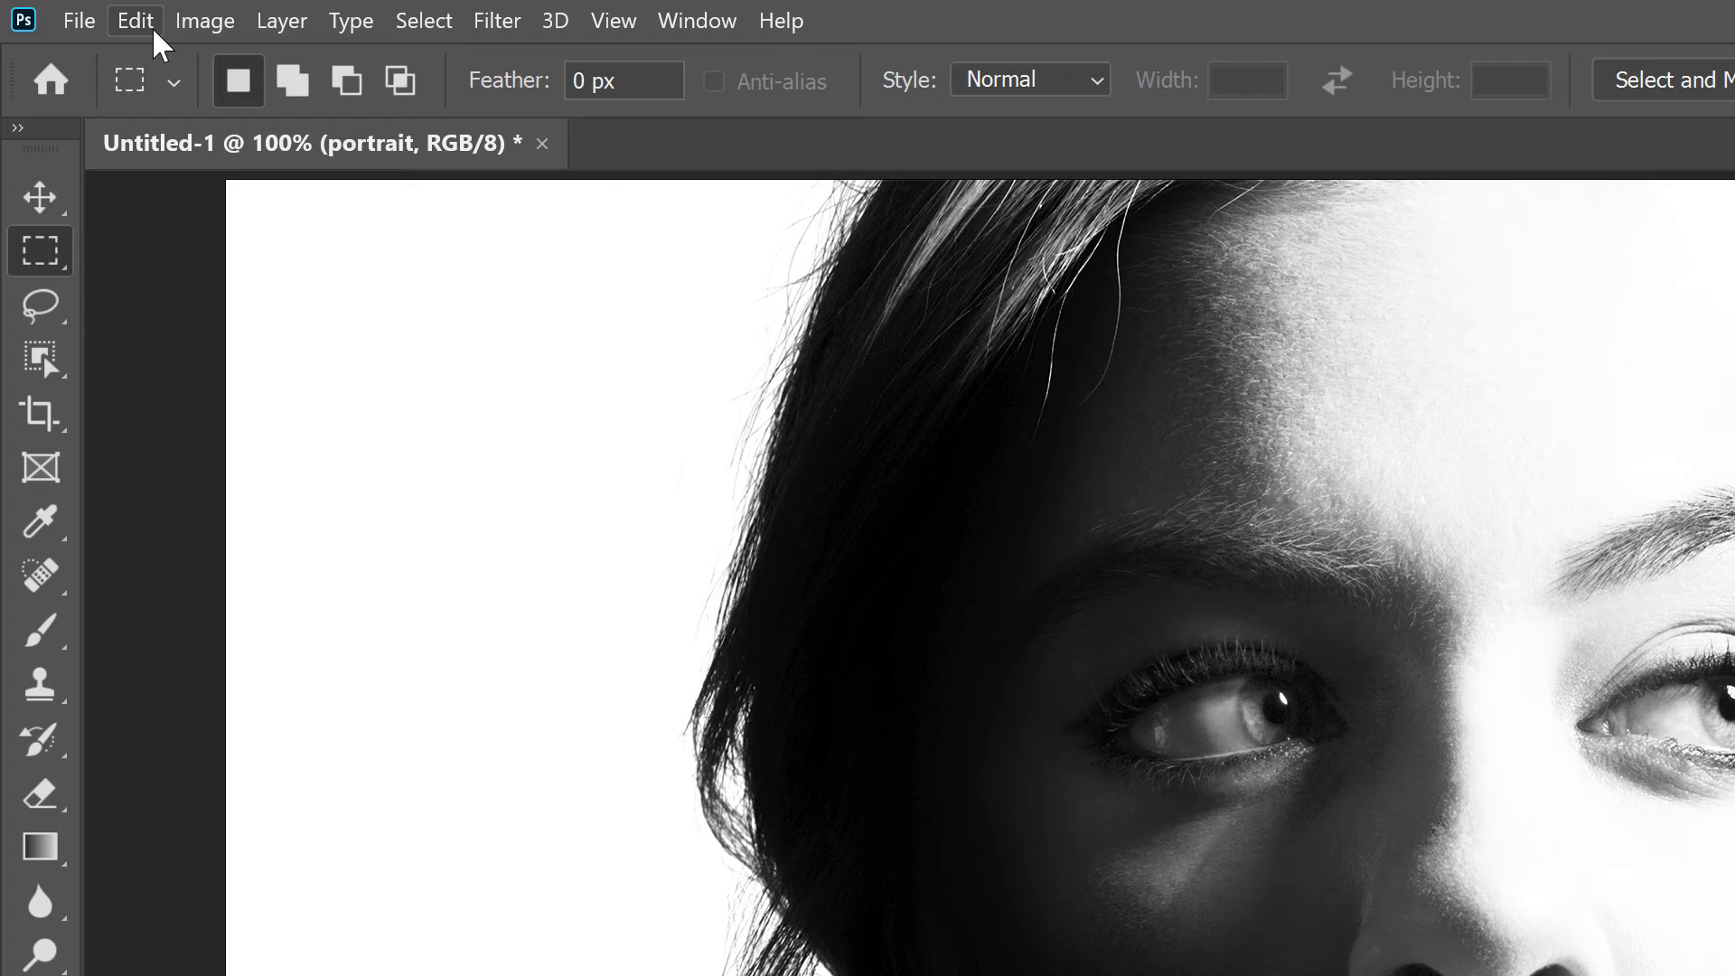
Uncheck Always Create Smart Objects when Placing and Resize Image During Place in General Preferences.
{"action": "left_click", "coordinate": [155, 32]}
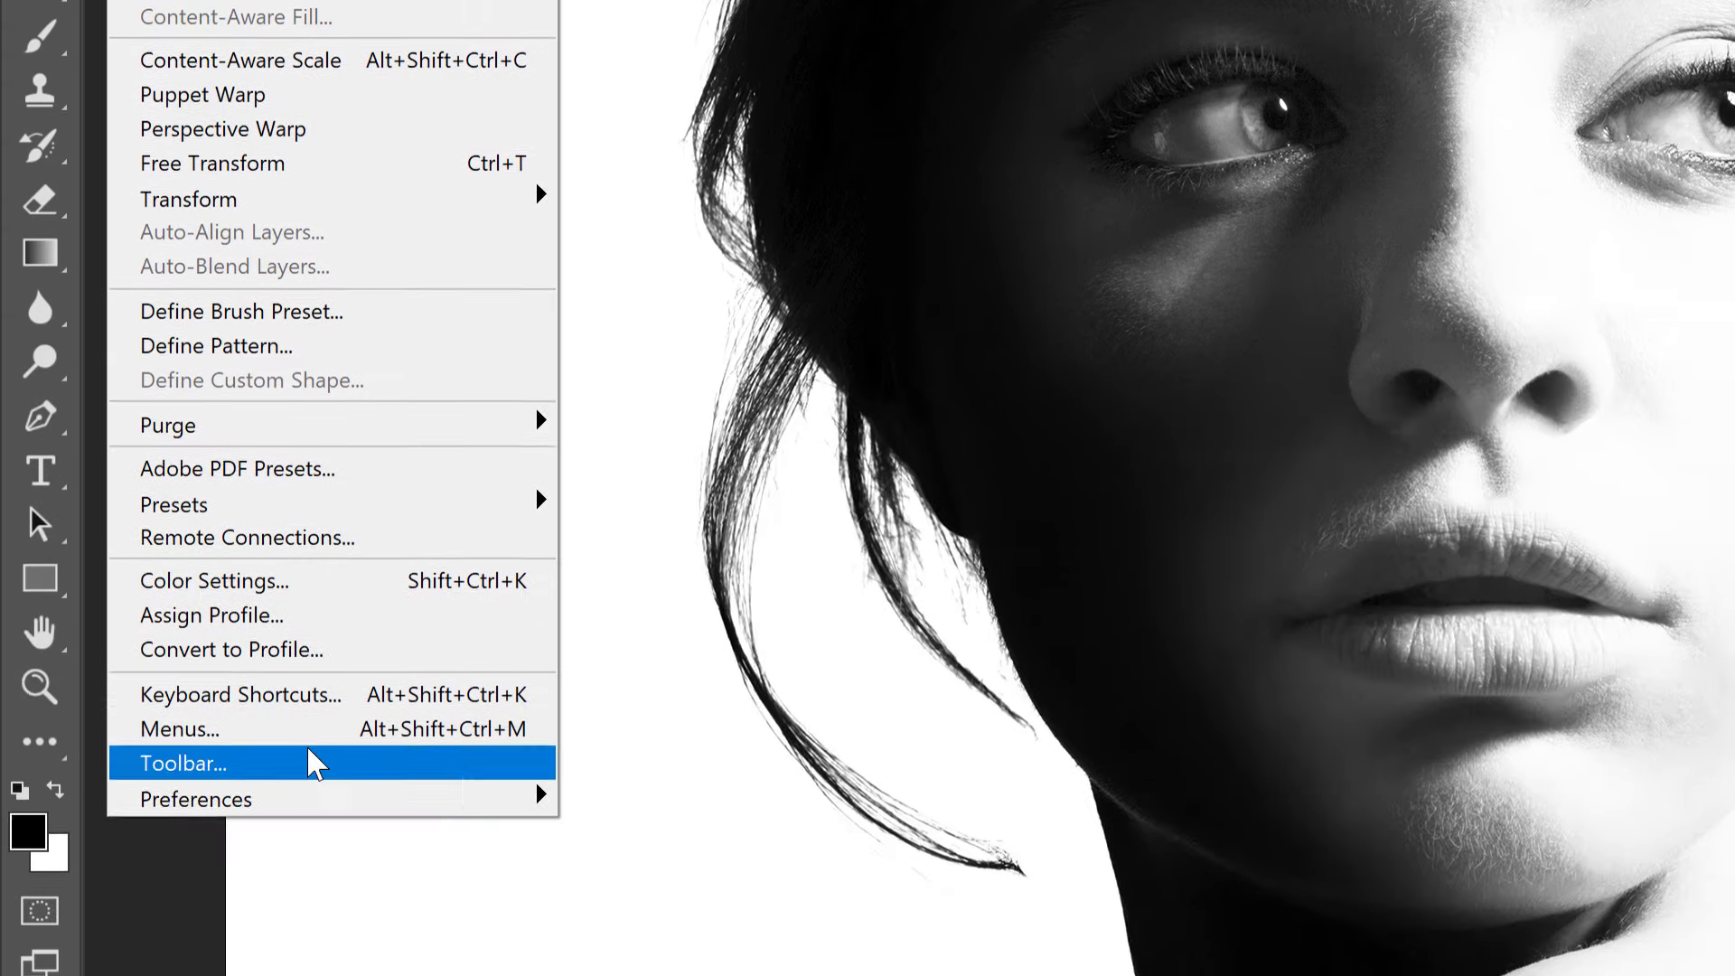
{"action": "mouse_move", "coordinate": [310, 786]}
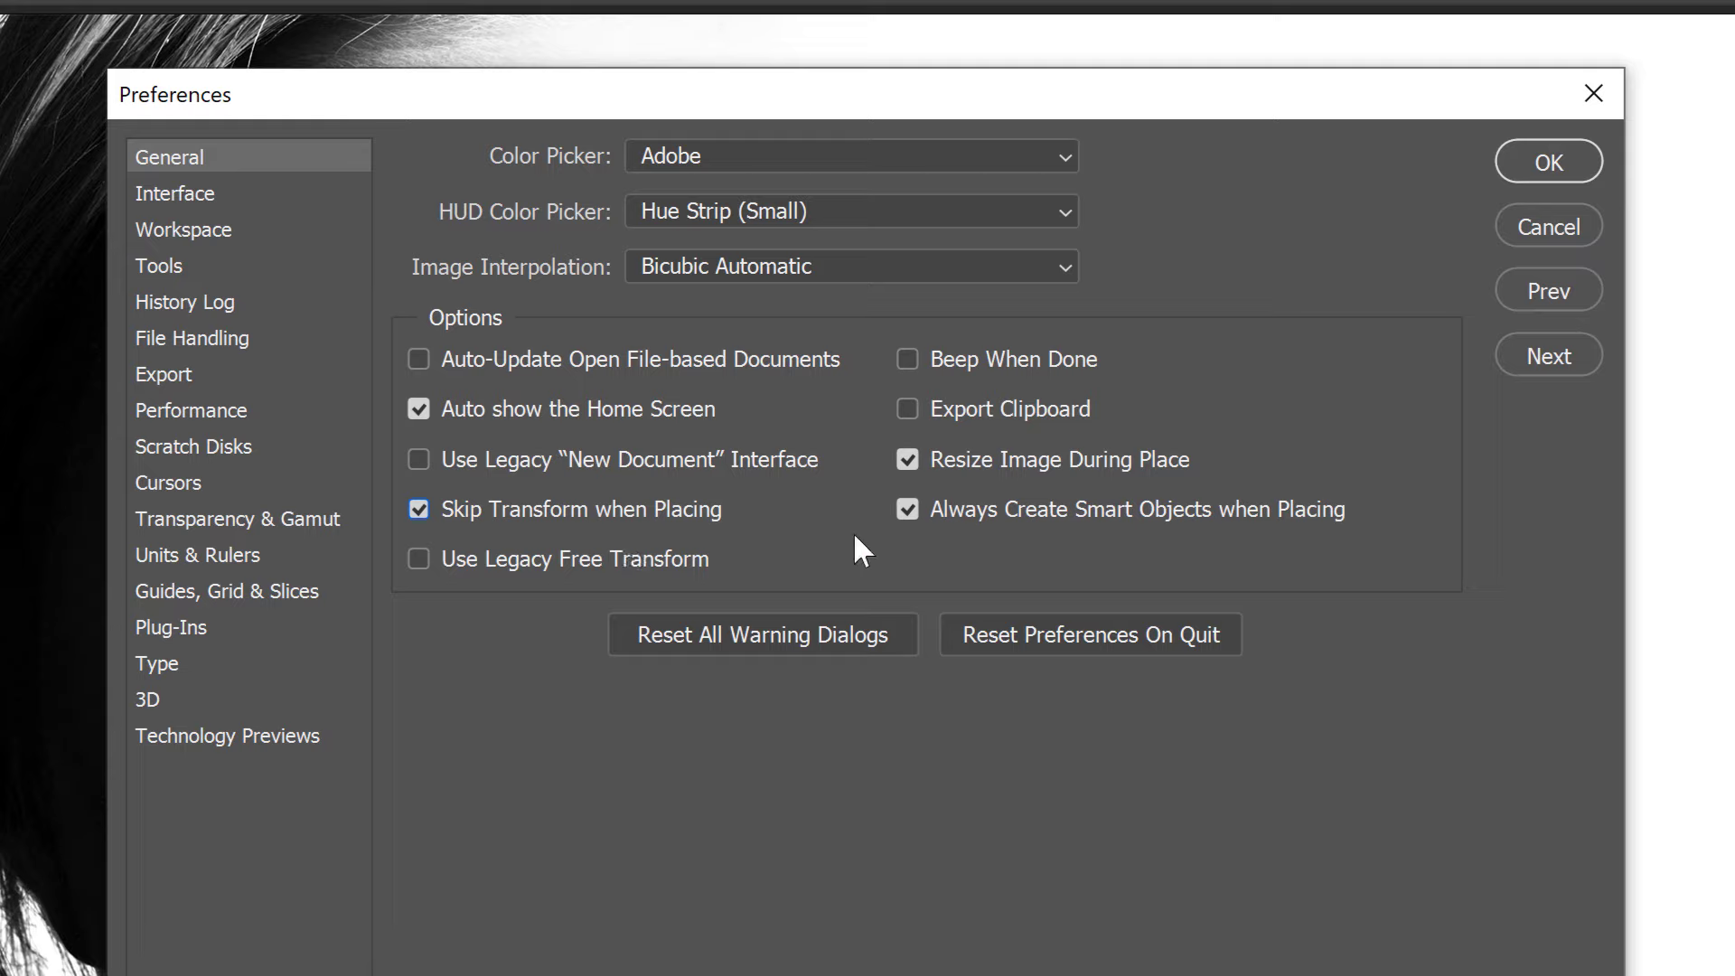
{"action": "left_click", "coordinate": [908, 510]}
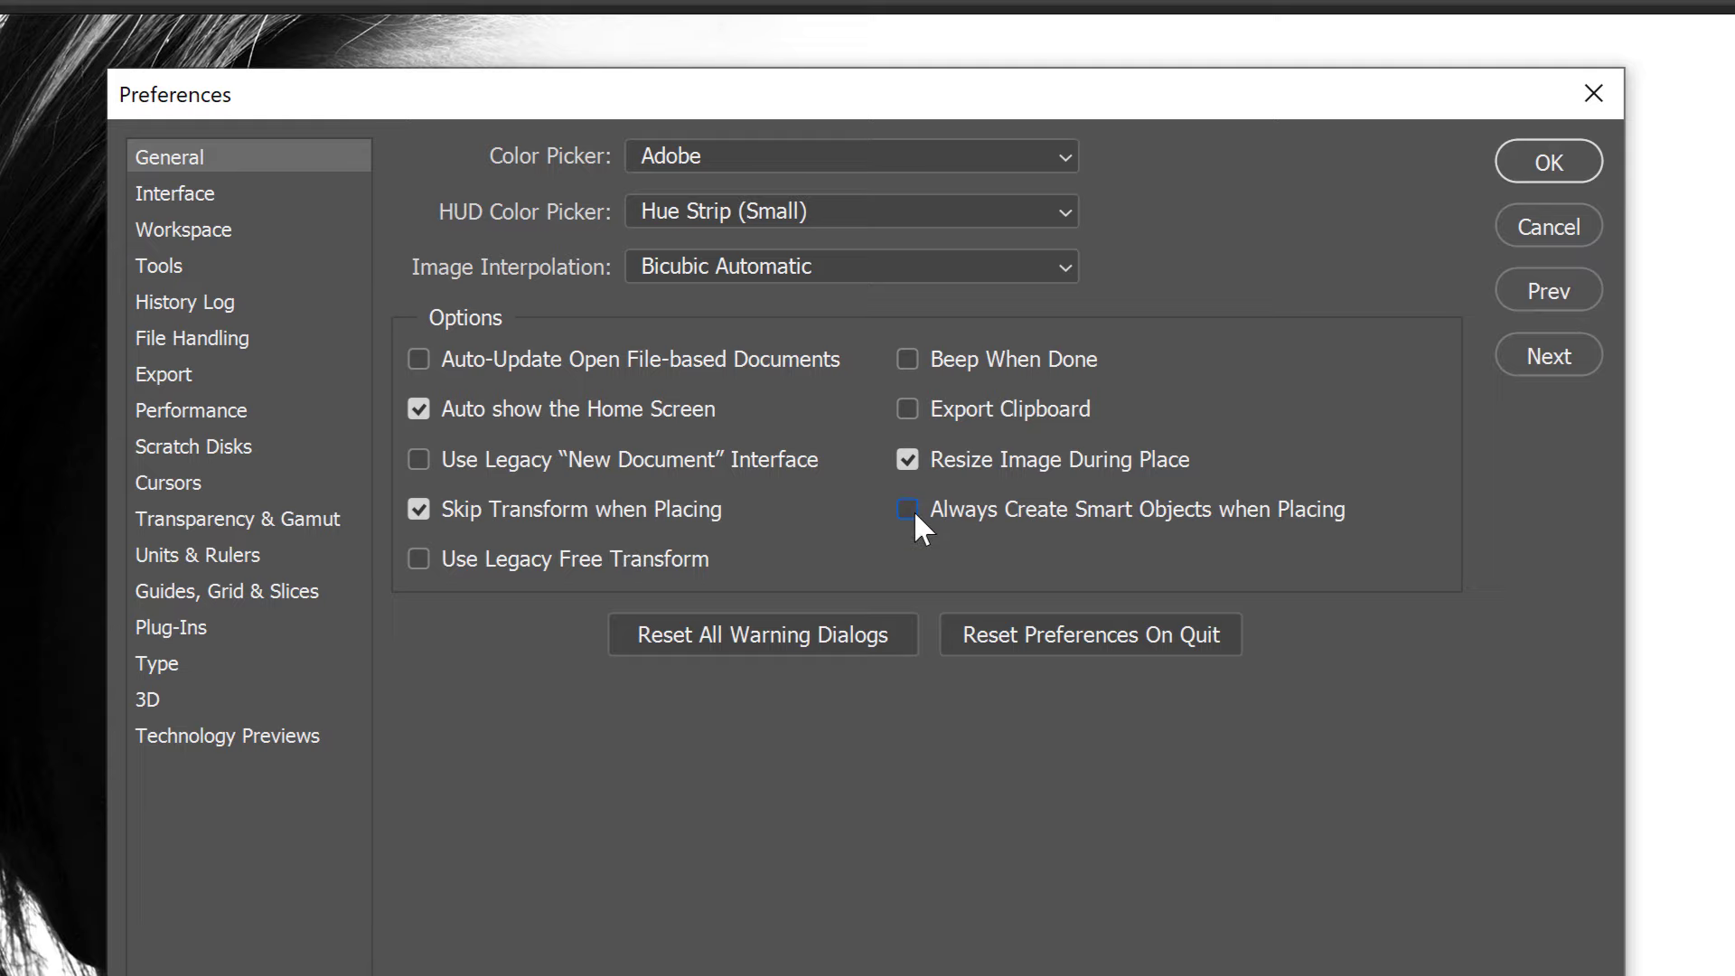
{"action": "left_click", "coordinate": [913, 463]}
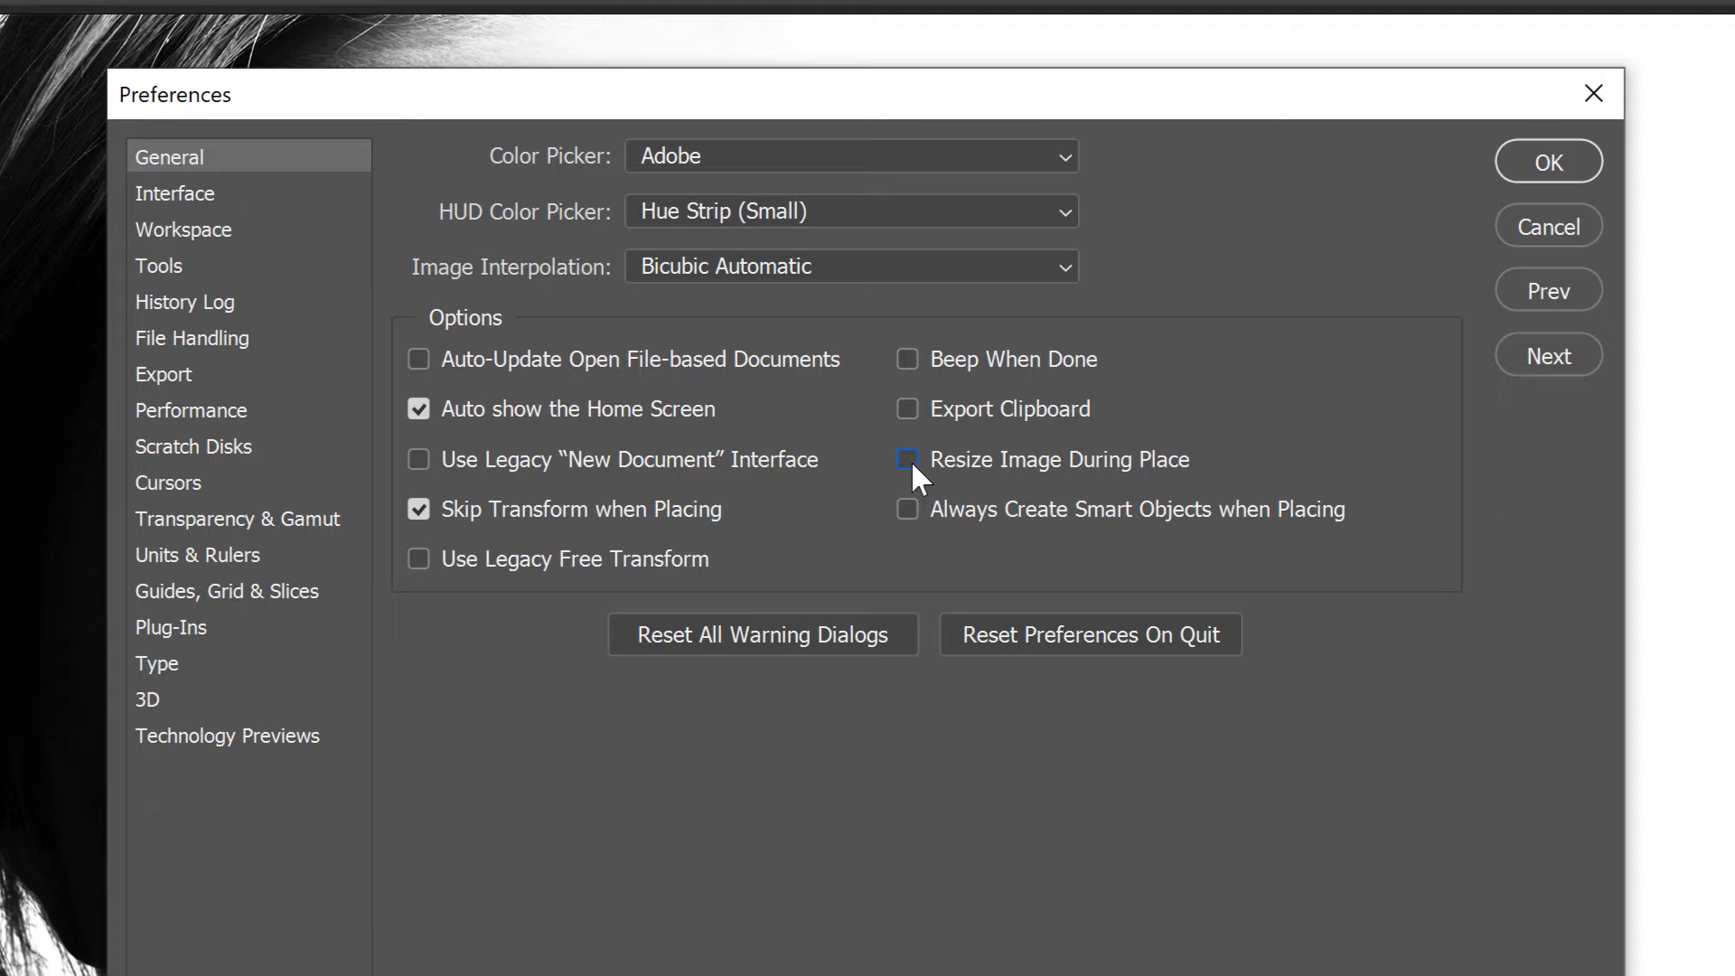
Accept the Preferences changes and return to the Untitled-1 portrait document.
{"action": "left_click", "coordinate": [1588, 159]}
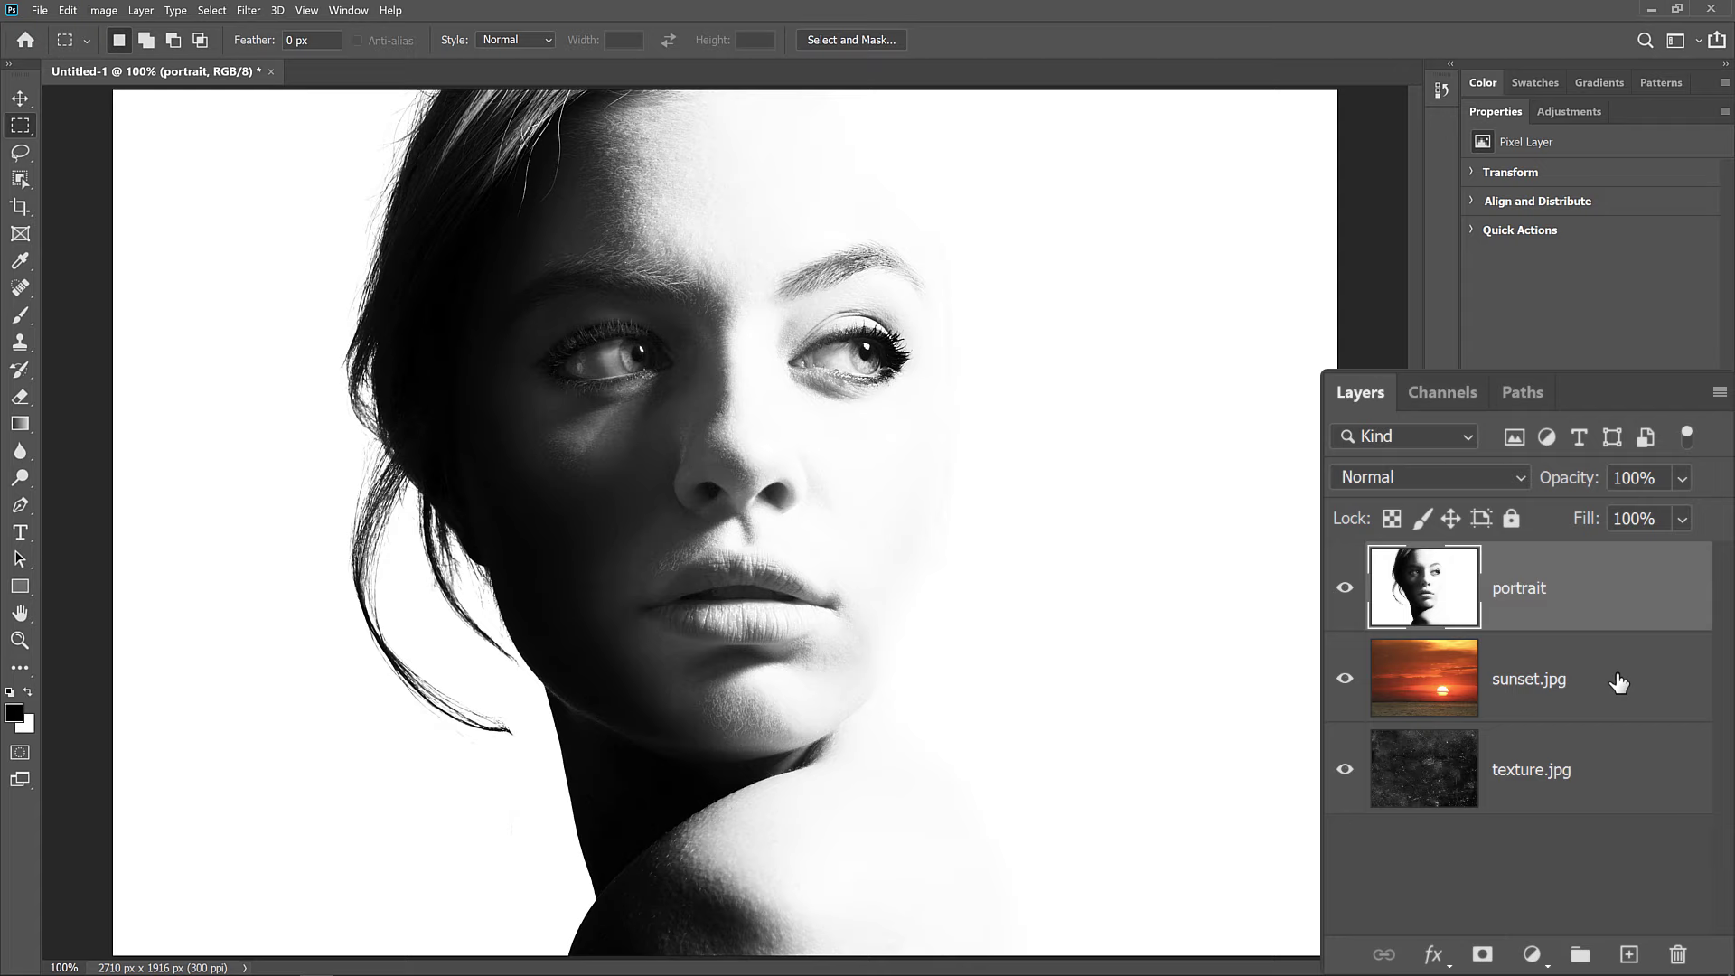
Place sunset.jpg above the portrait layer and set its blend mode to Screen.
{"action": "left_click_drag", "start_coordinate": [1618, 682], "coordinate": [1607, 544]}
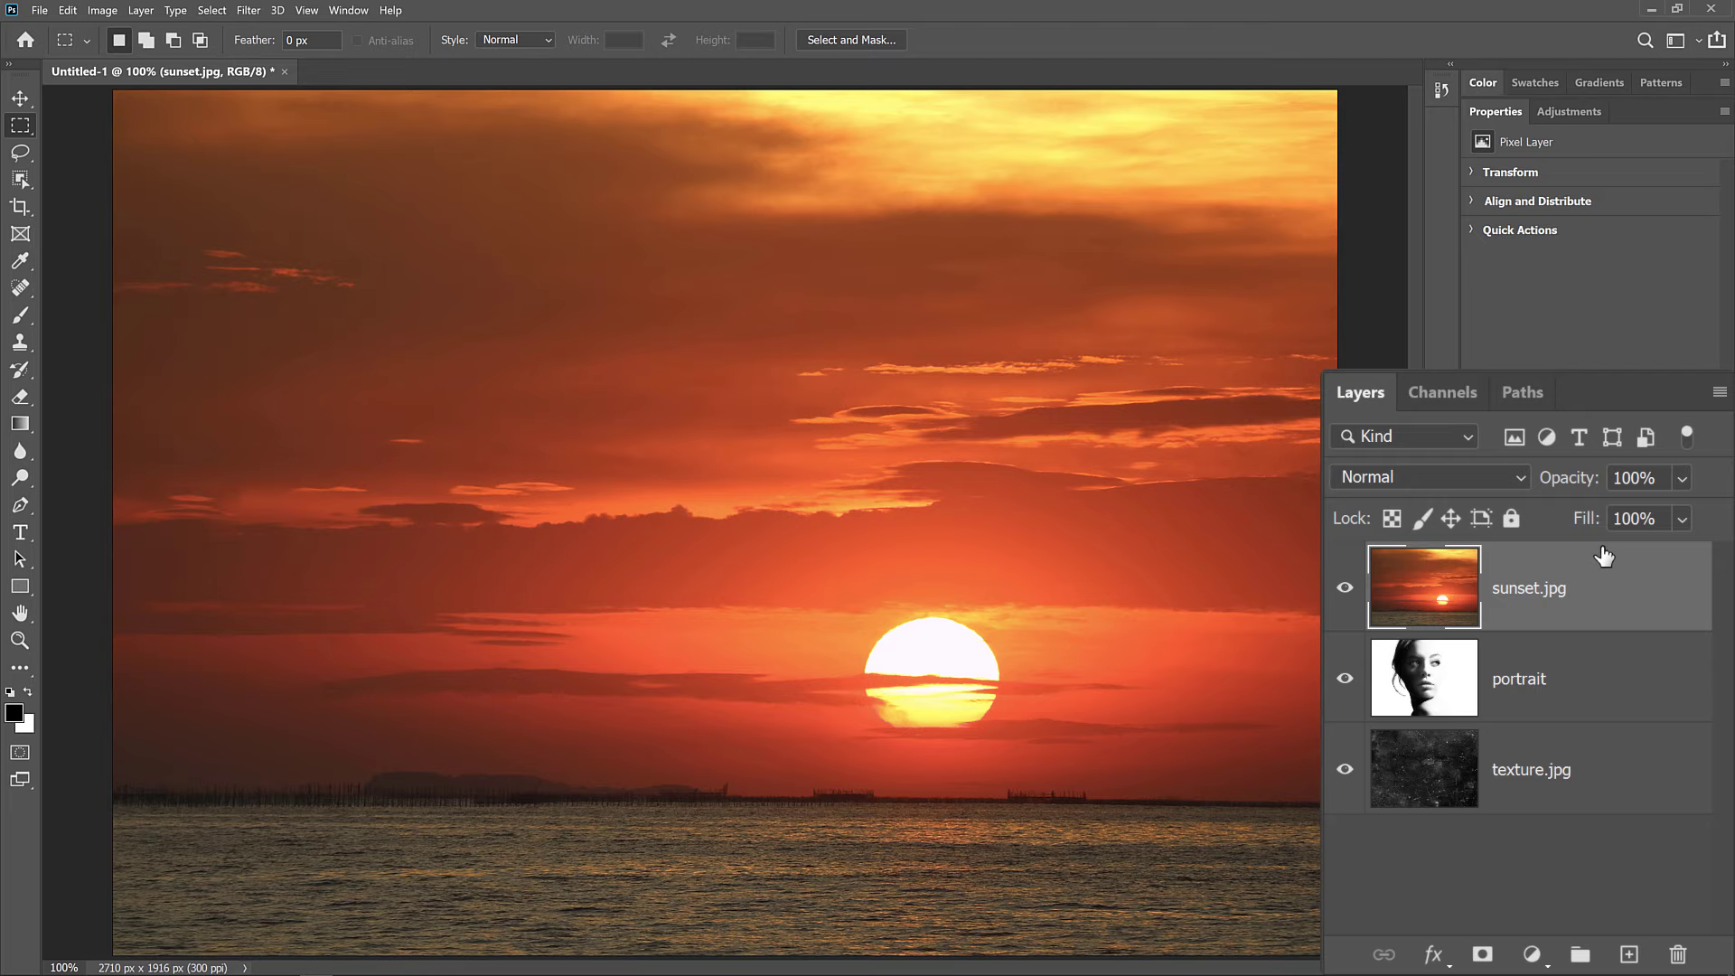
{"action": "left_click", "coordinate": [1437, 479]}
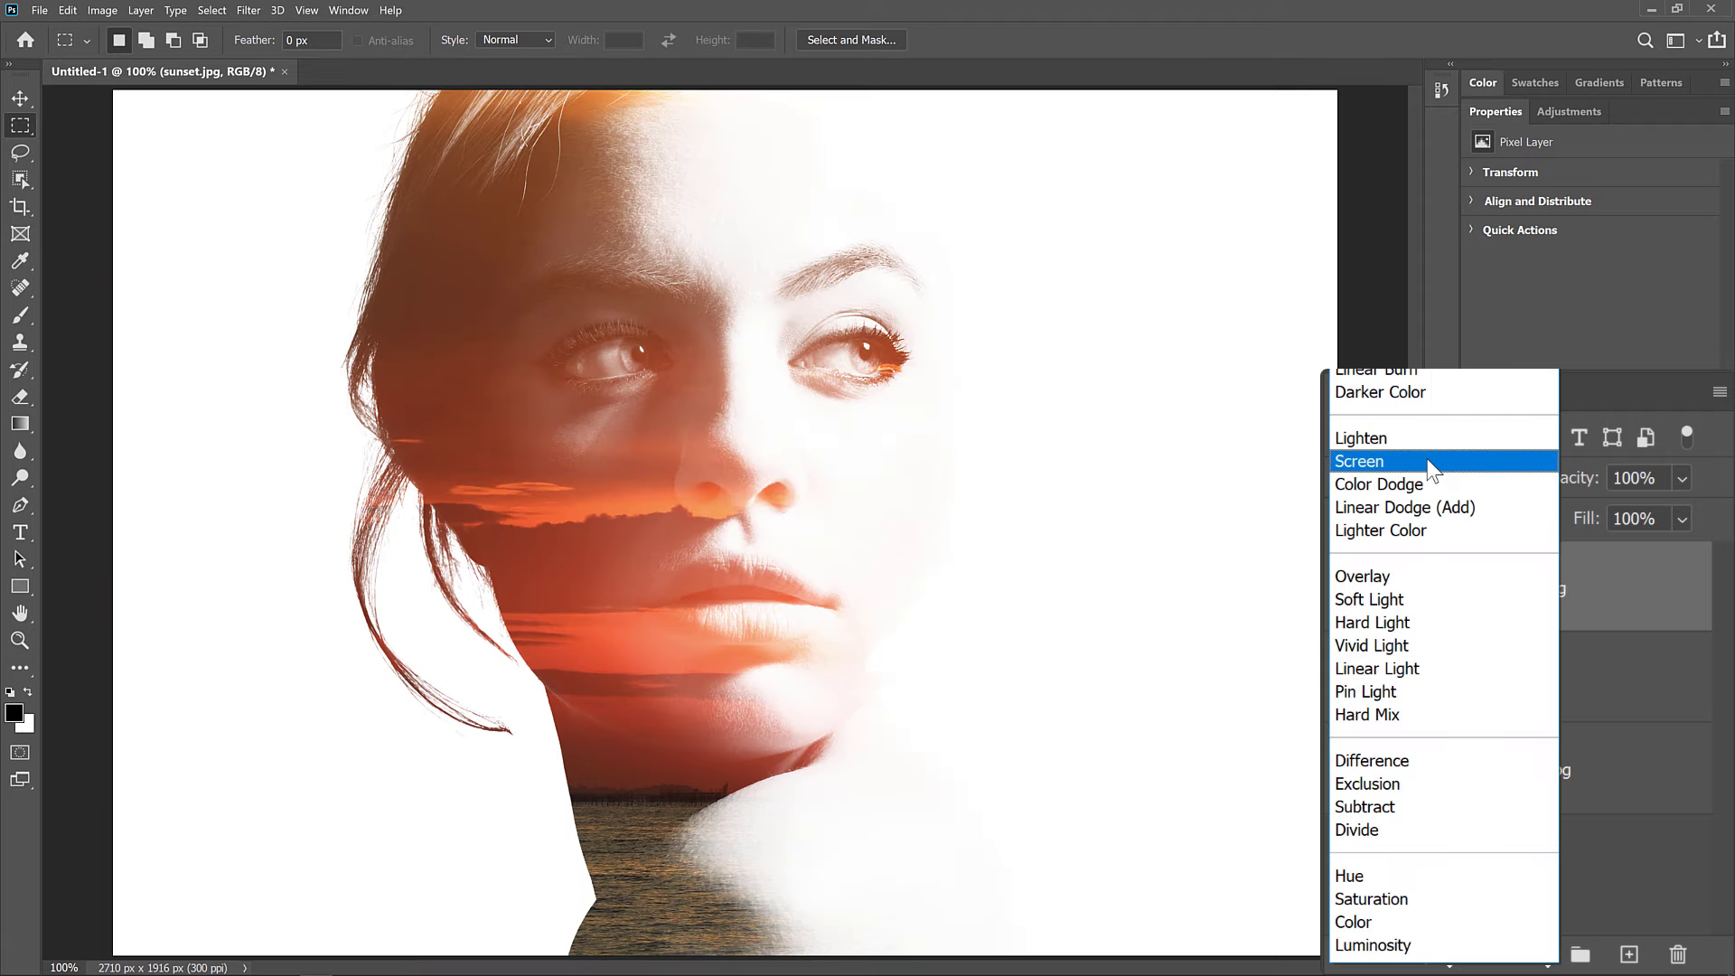
{"action": "left_click", "coordinate": [1428, 460]}
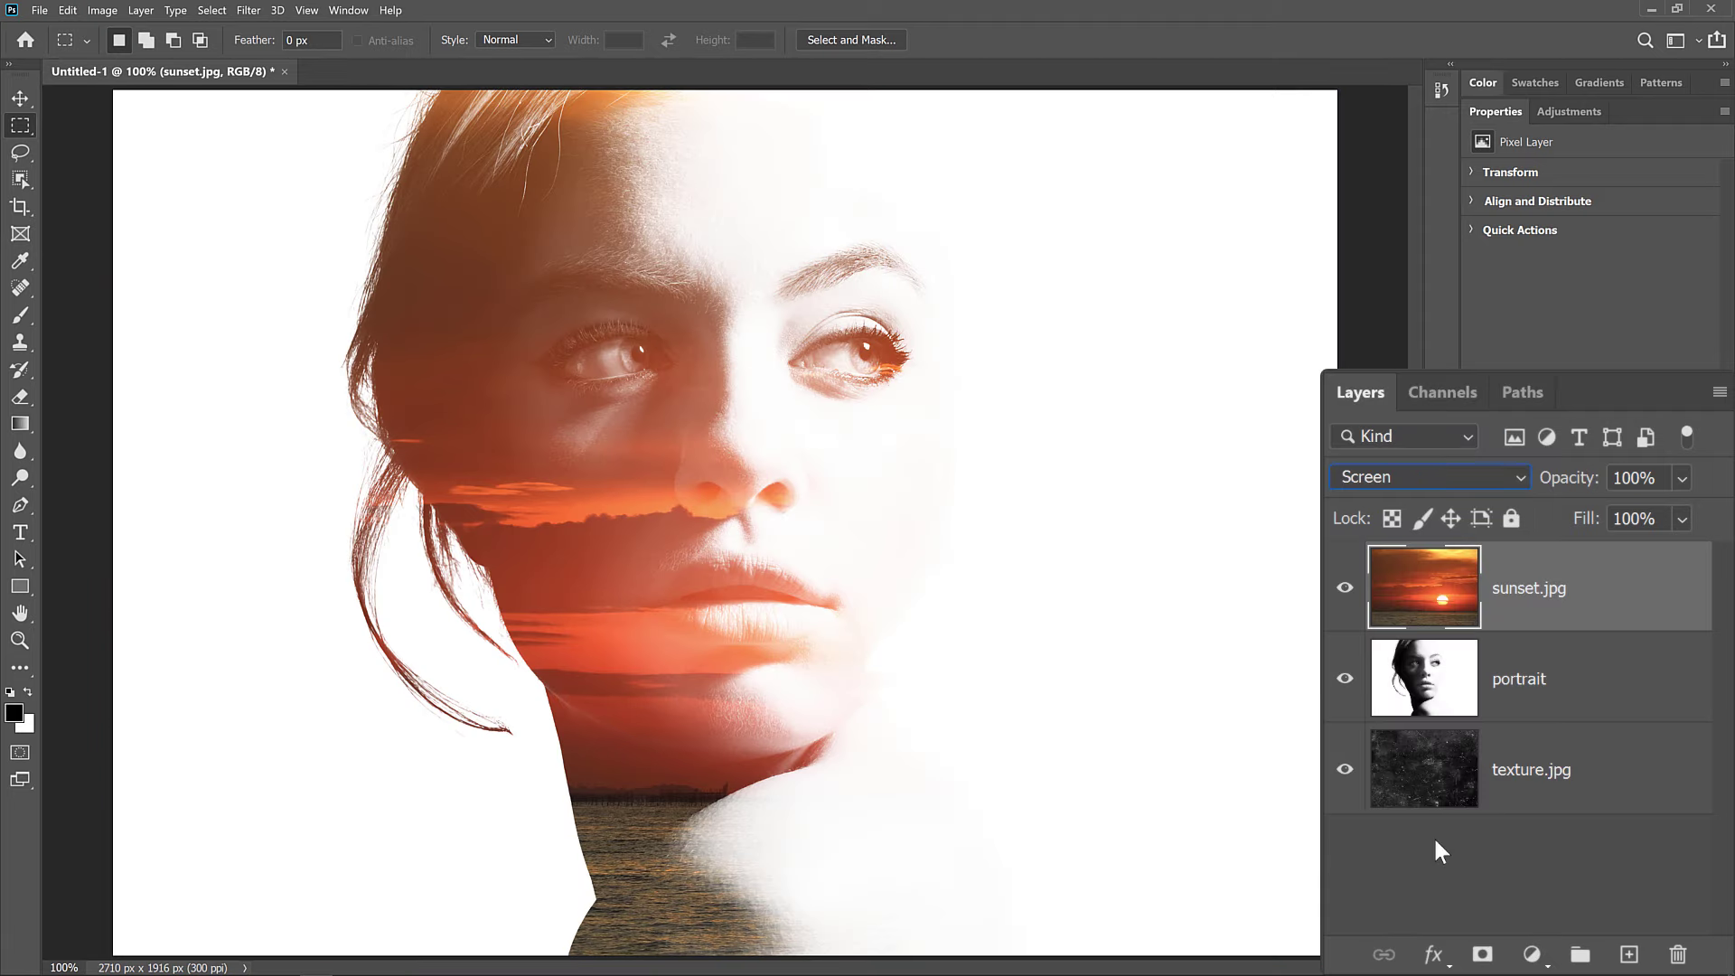
Move texture.jpg to the top of the stack in Screen mode at 70% opacity.
{"action": "left_click", "coordinate": [1634, 770]}
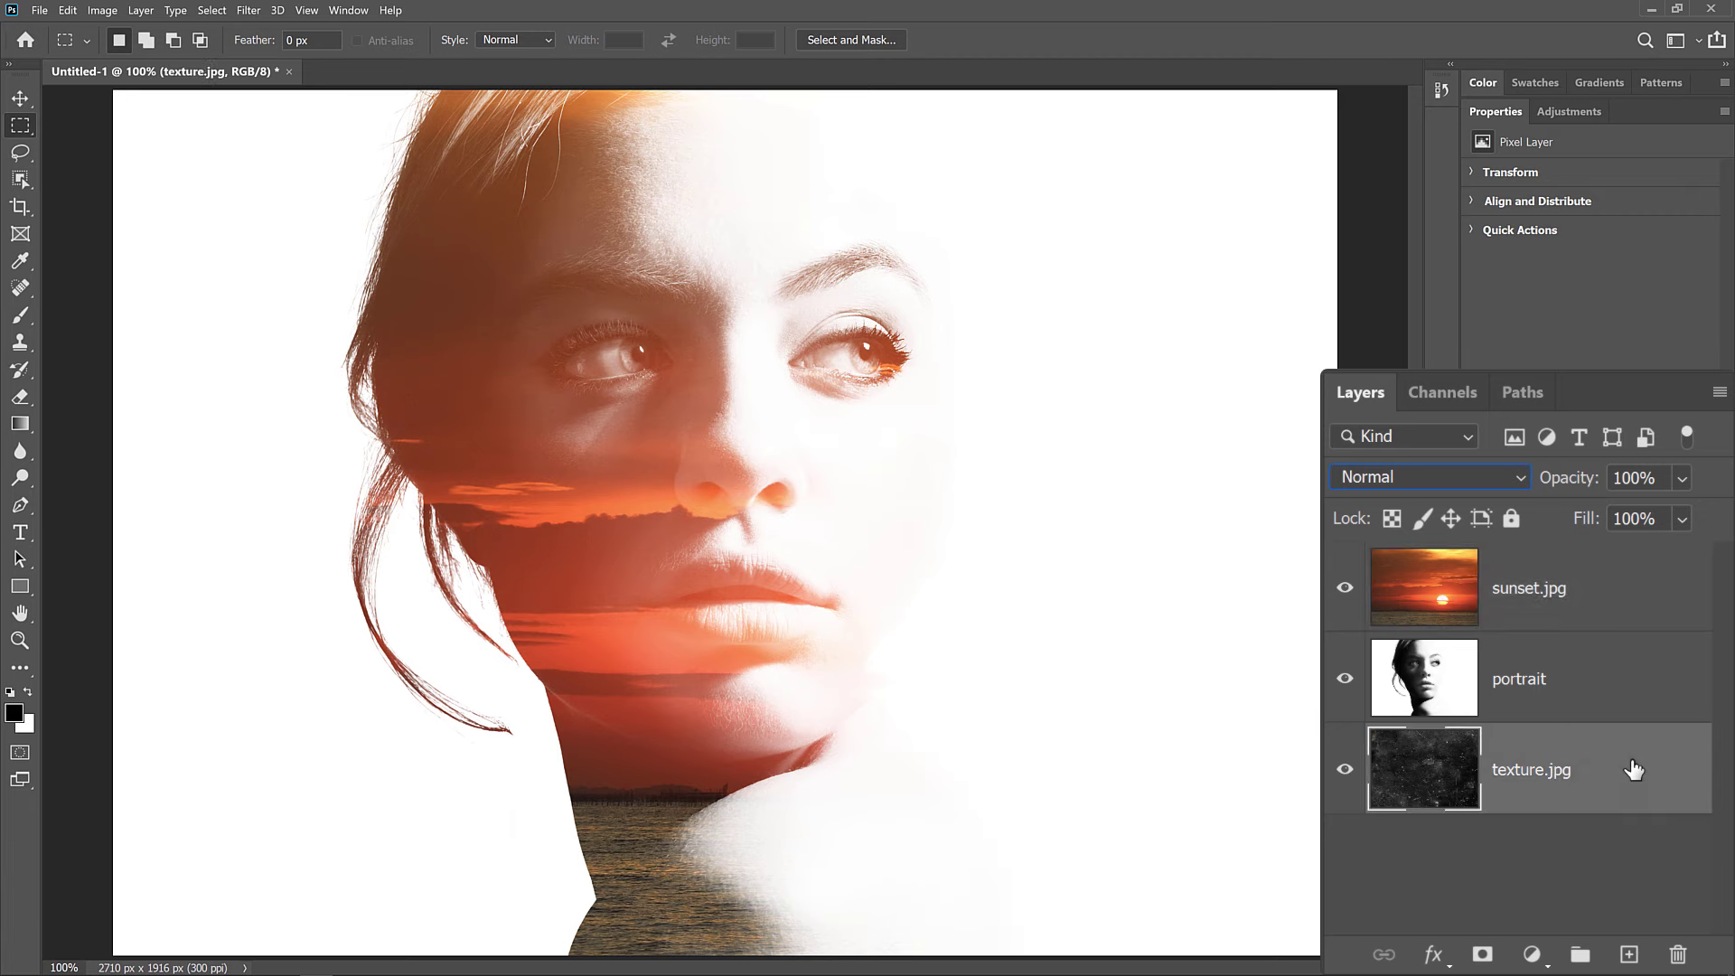
{"action": "left_click_drag", "start_coordinate": [1634, 770], "coordinate": [1624, 546]}
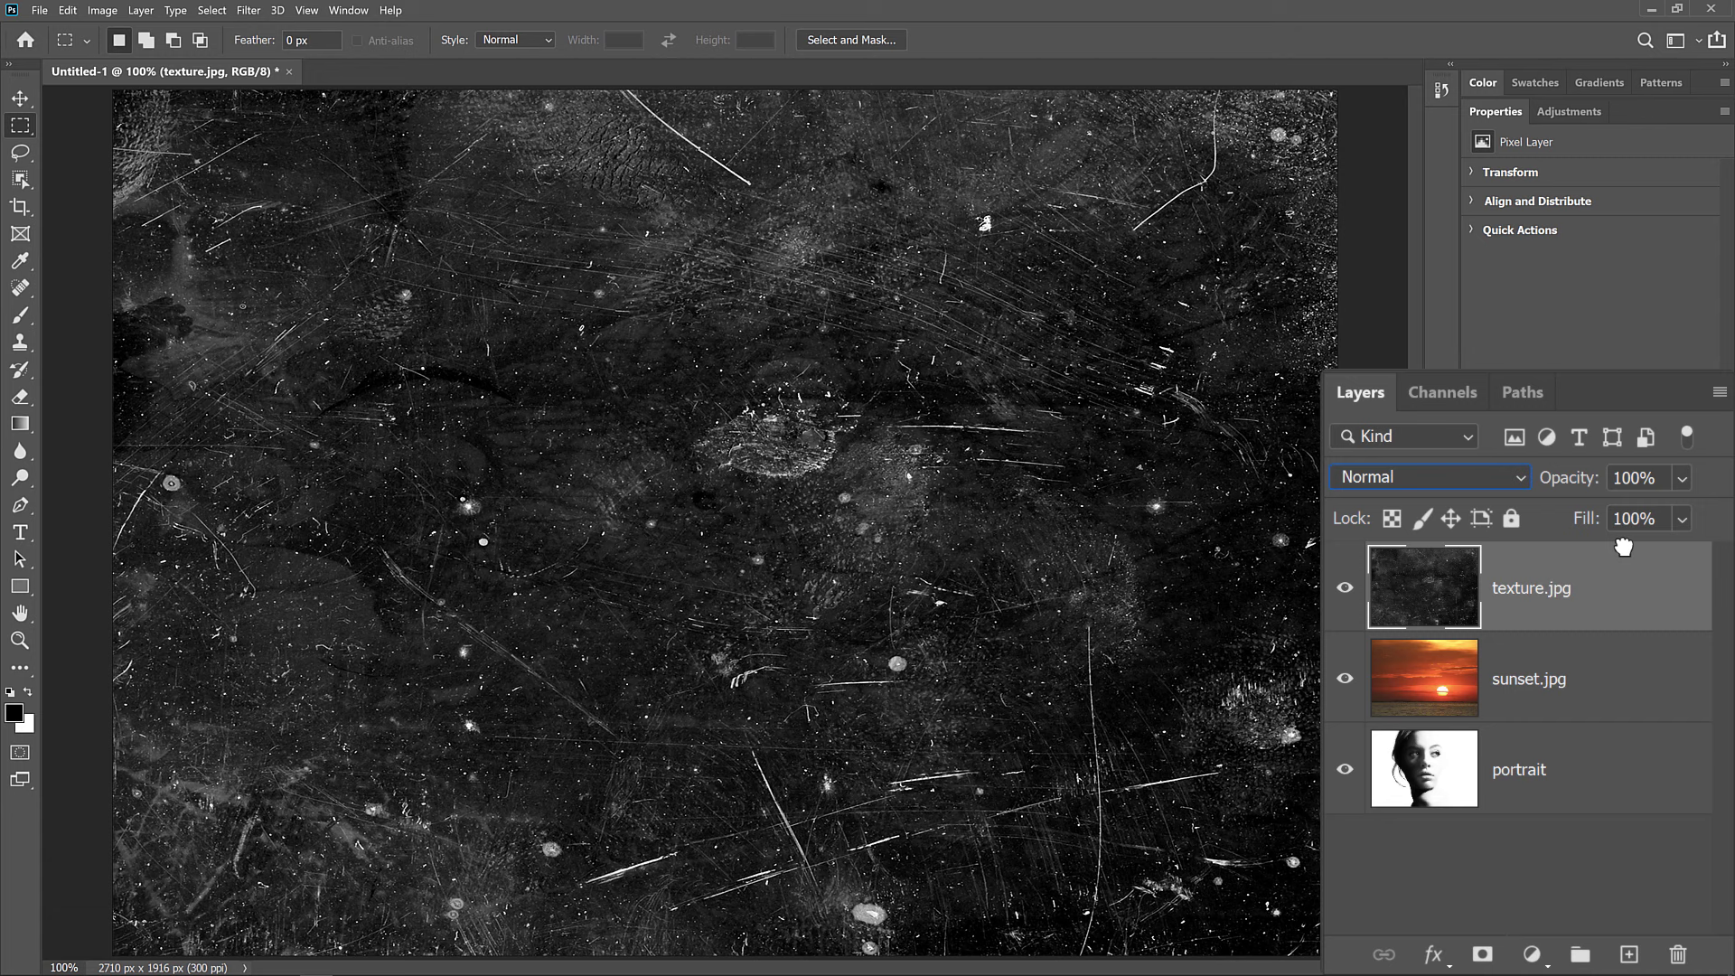
{"action": "left_click", "coordinate": [1444, 473]}
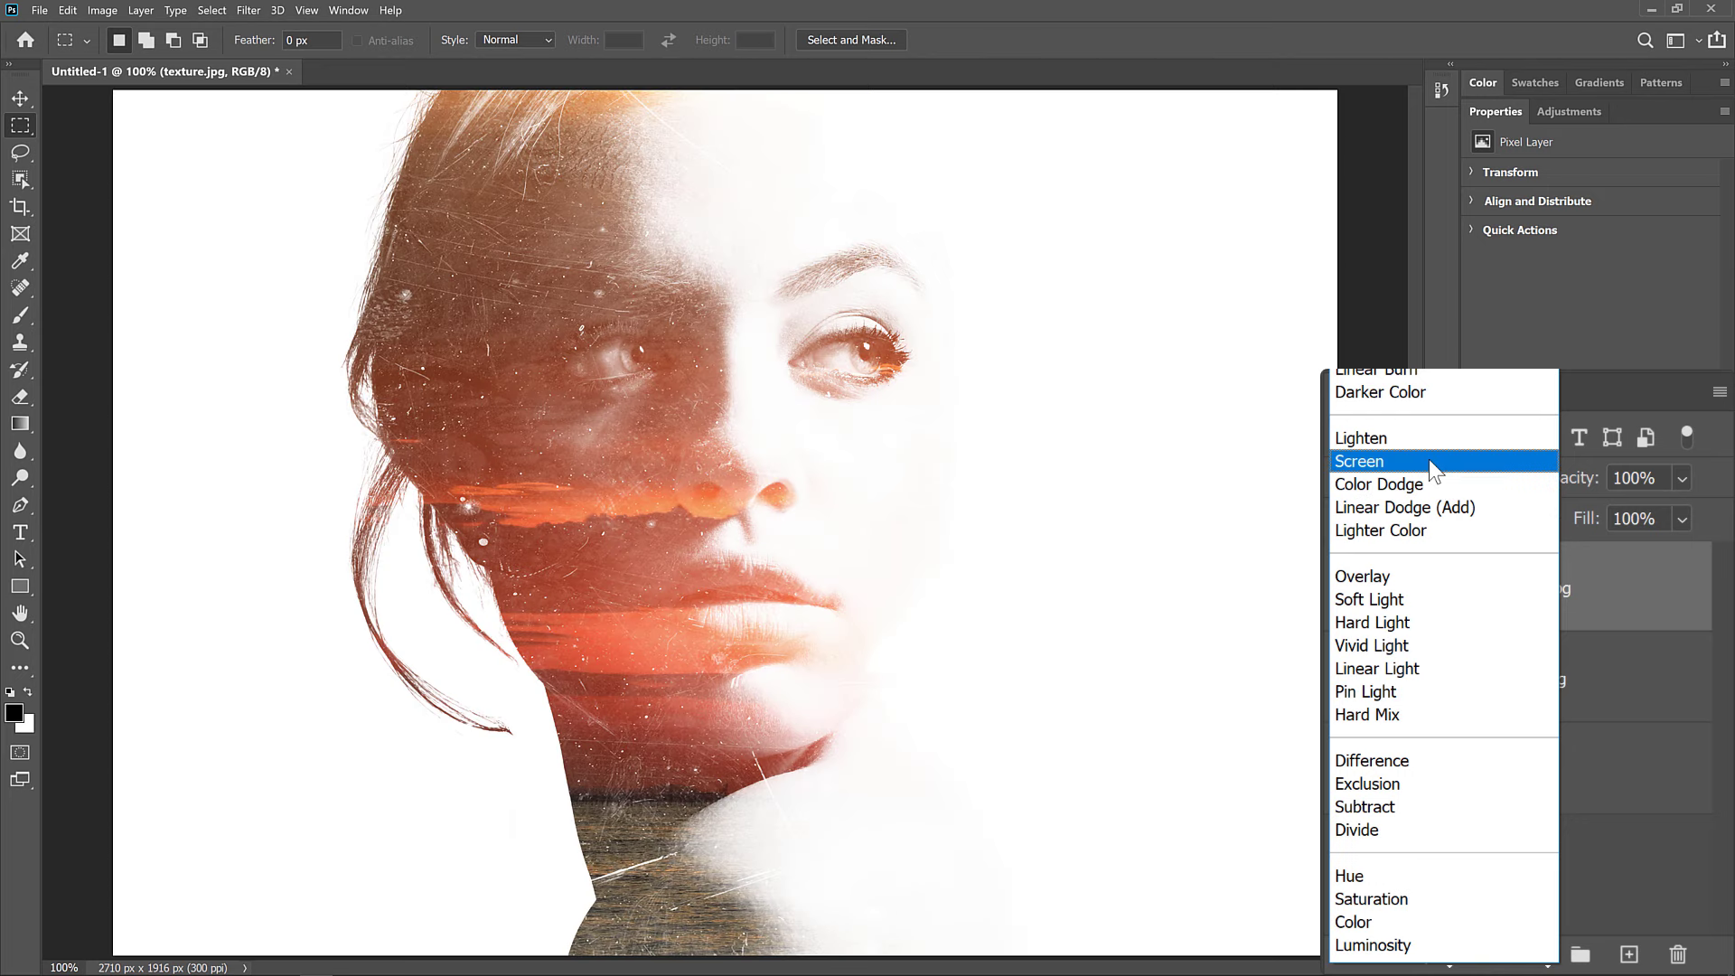
{"action": "left_click", "coordinate": [1429, 459]}
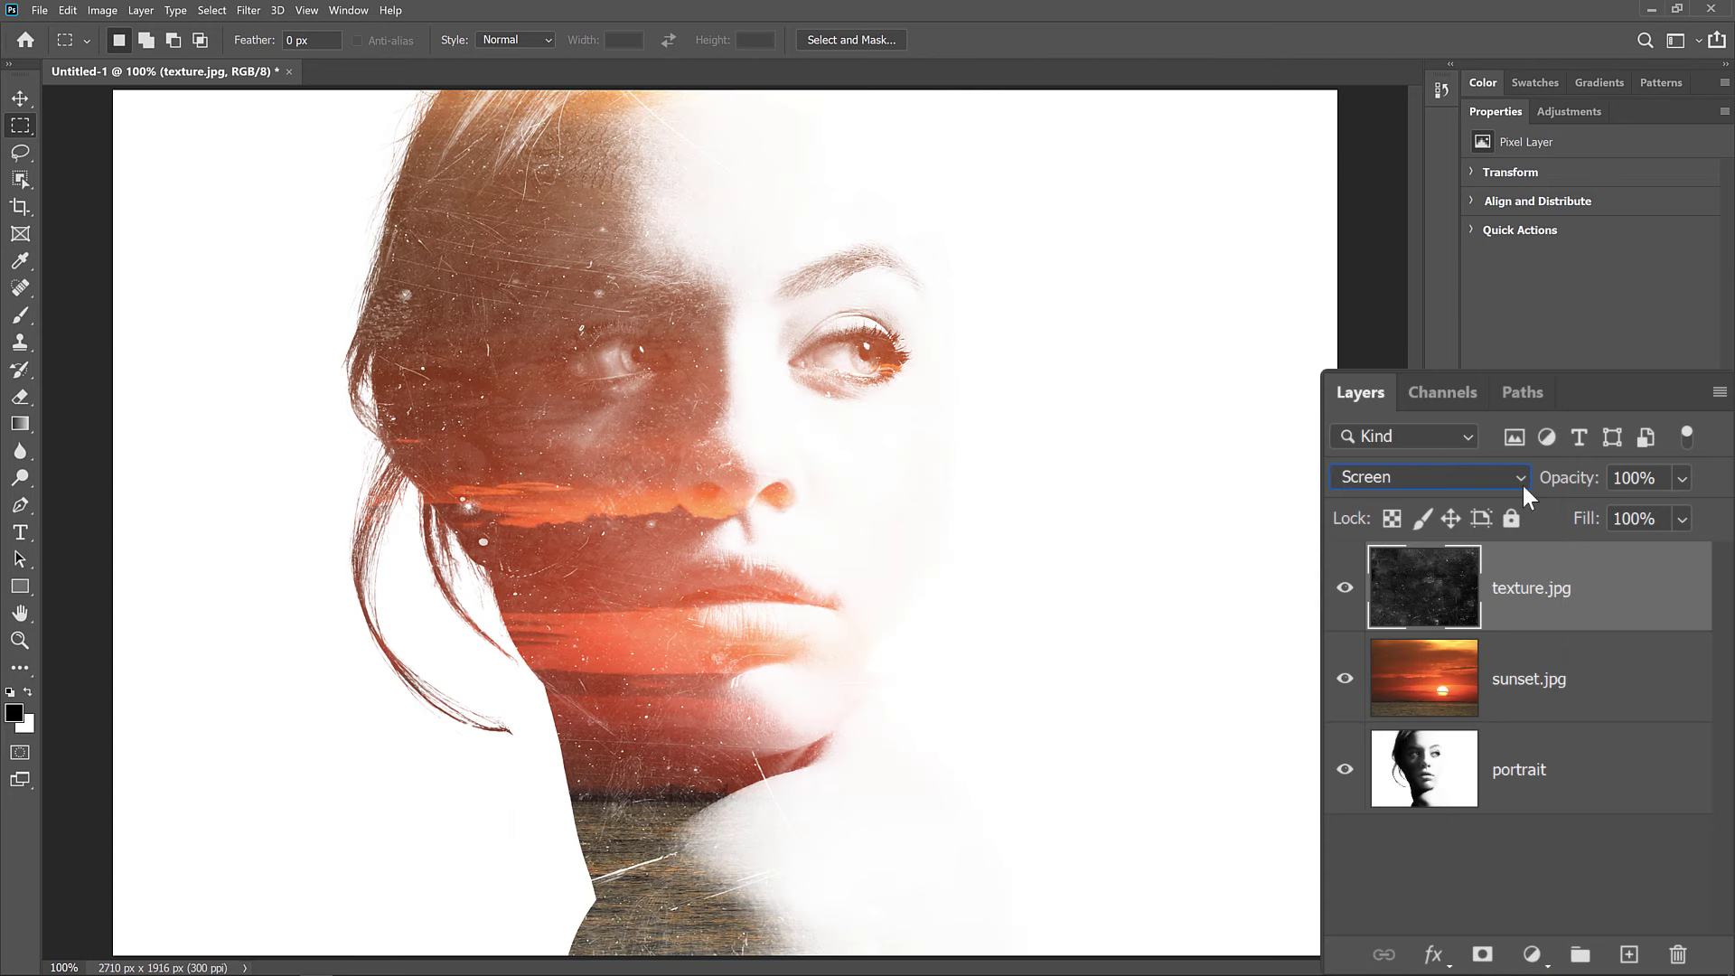
{"action": "left_click_drag", "start_coordinate": [1579, 493], "coordinate": [1539, 497]}
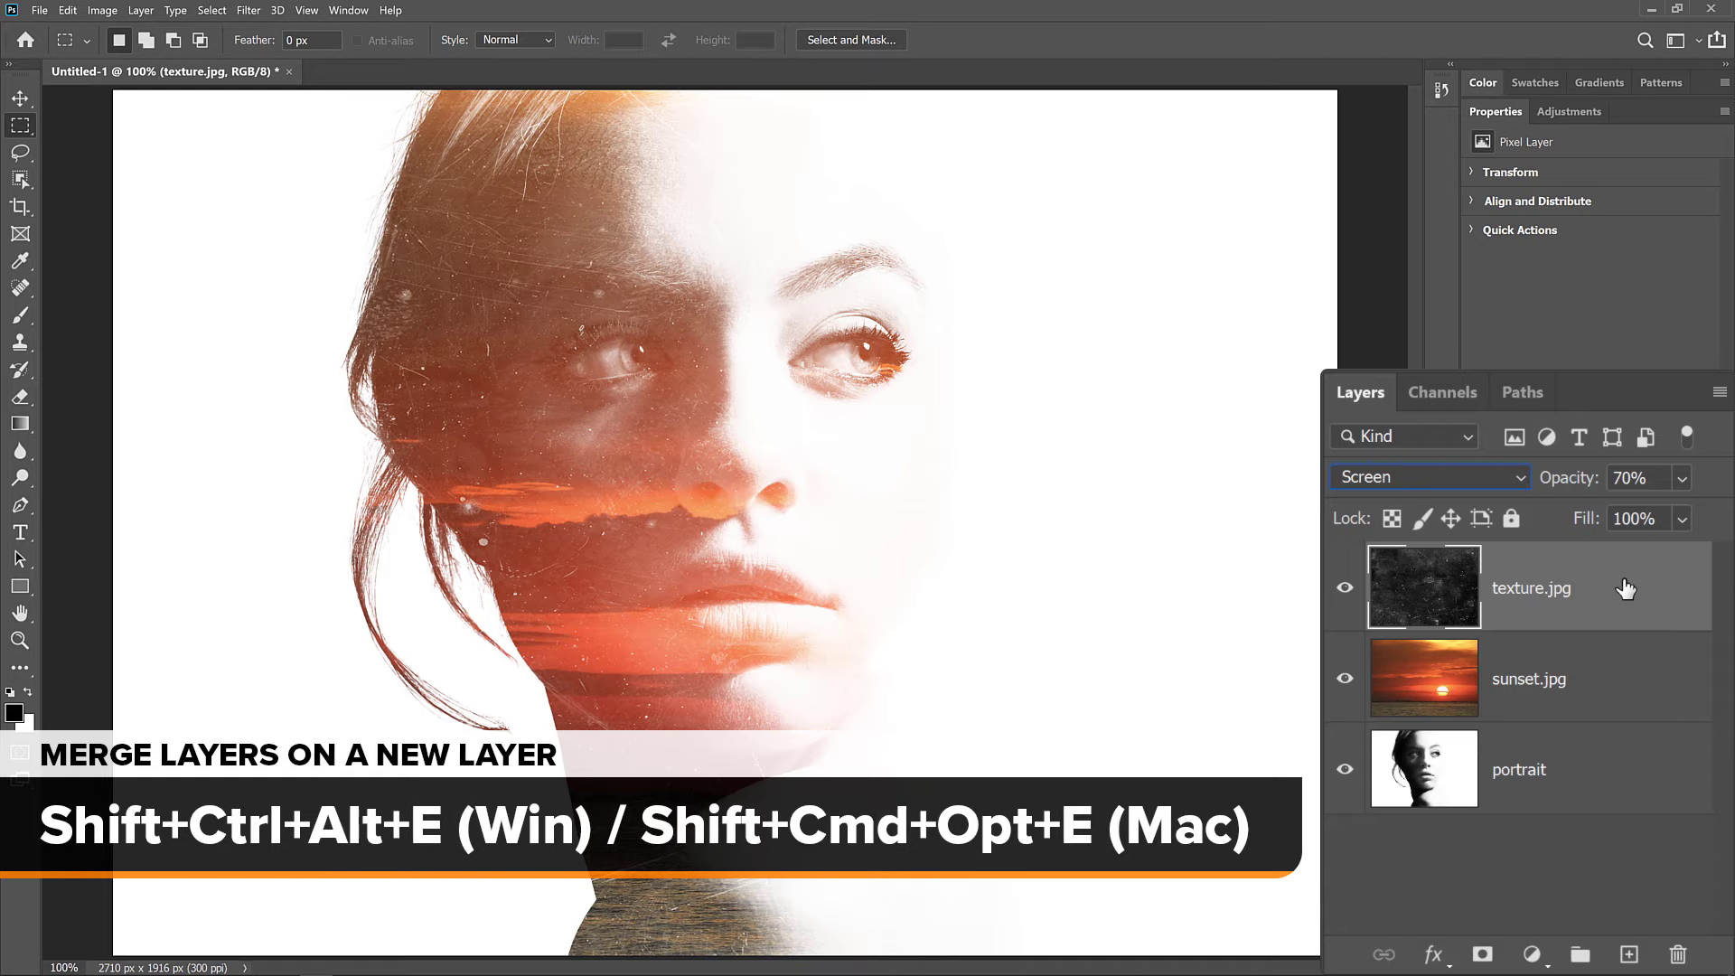
Stamp all visible layers into a new Layer 1 and apply Auto Contrast to it.
{"action": "key", "text": "ctrl+shift+alt+e"}
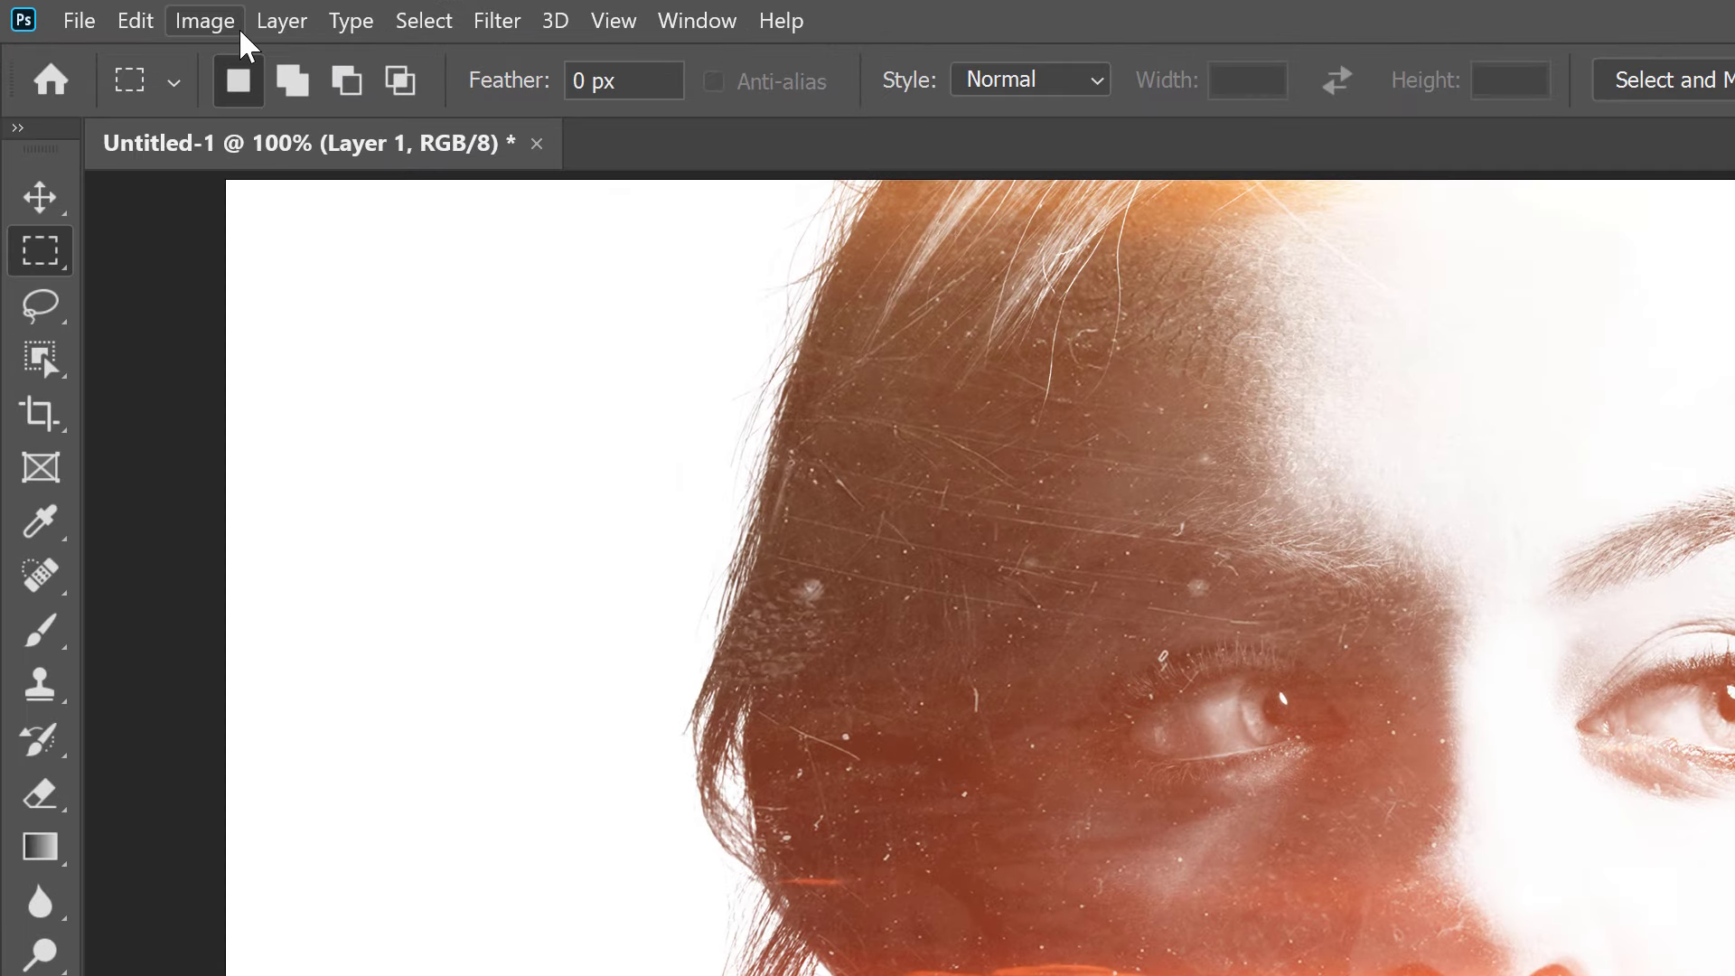
{"action": "left_click", "coordinate": [240, 30]}
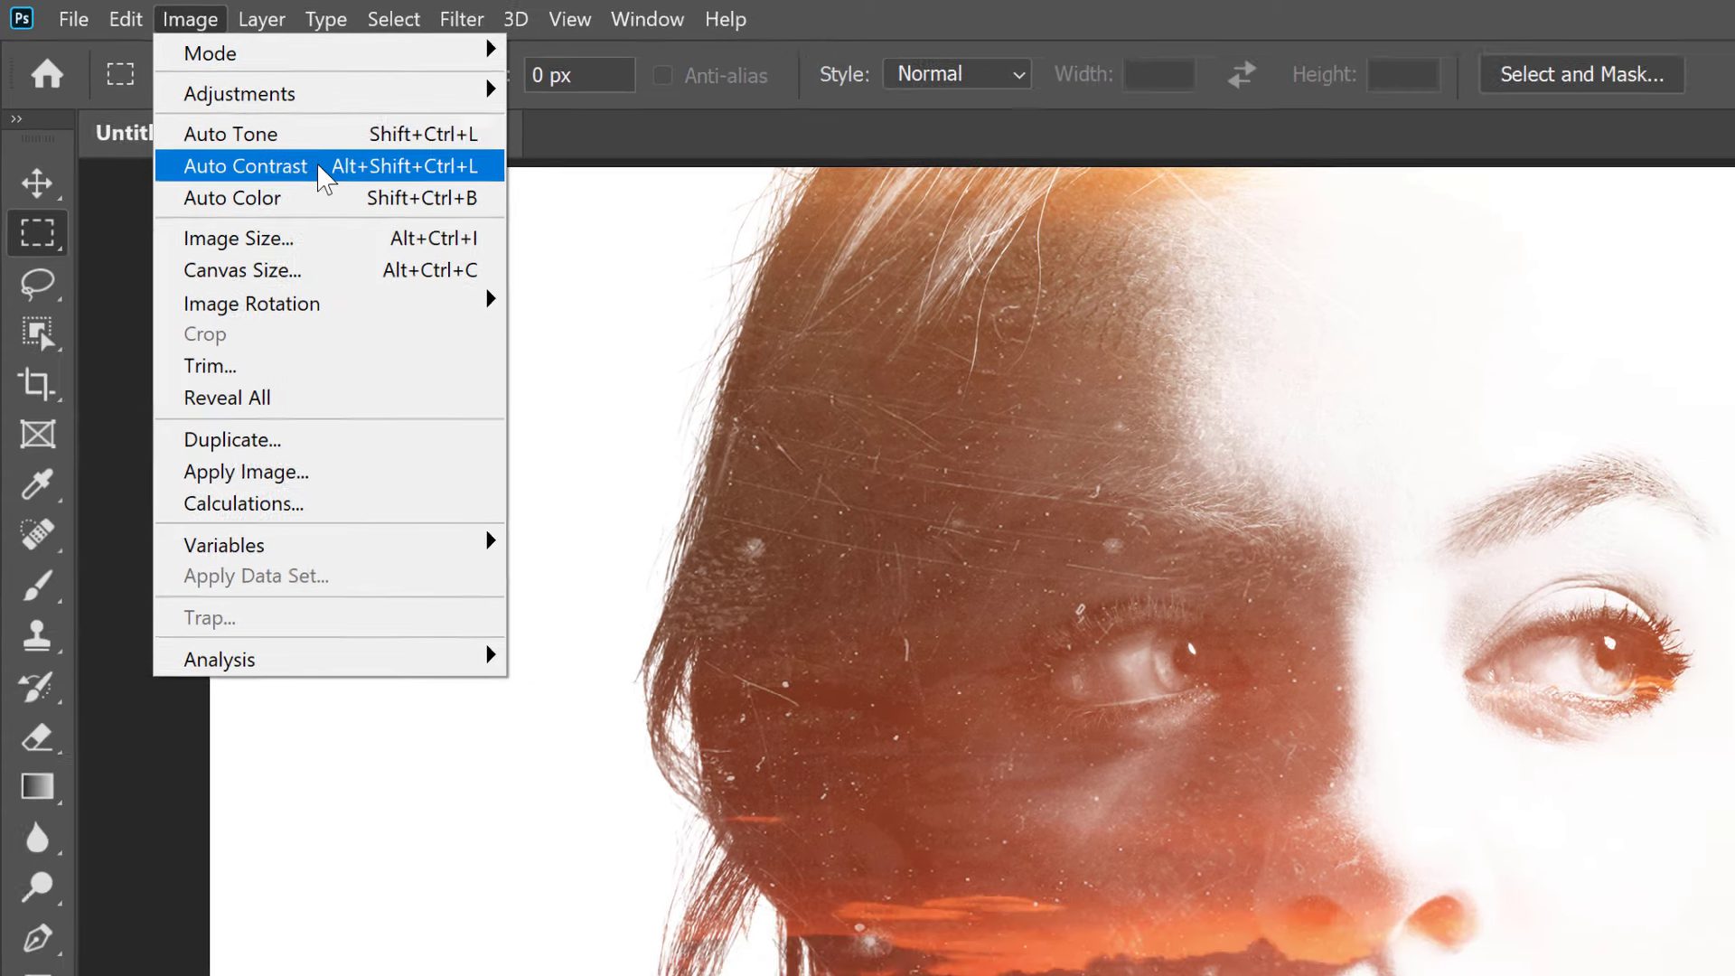
{"action": "left_click", "coordinate": [341, 192]}
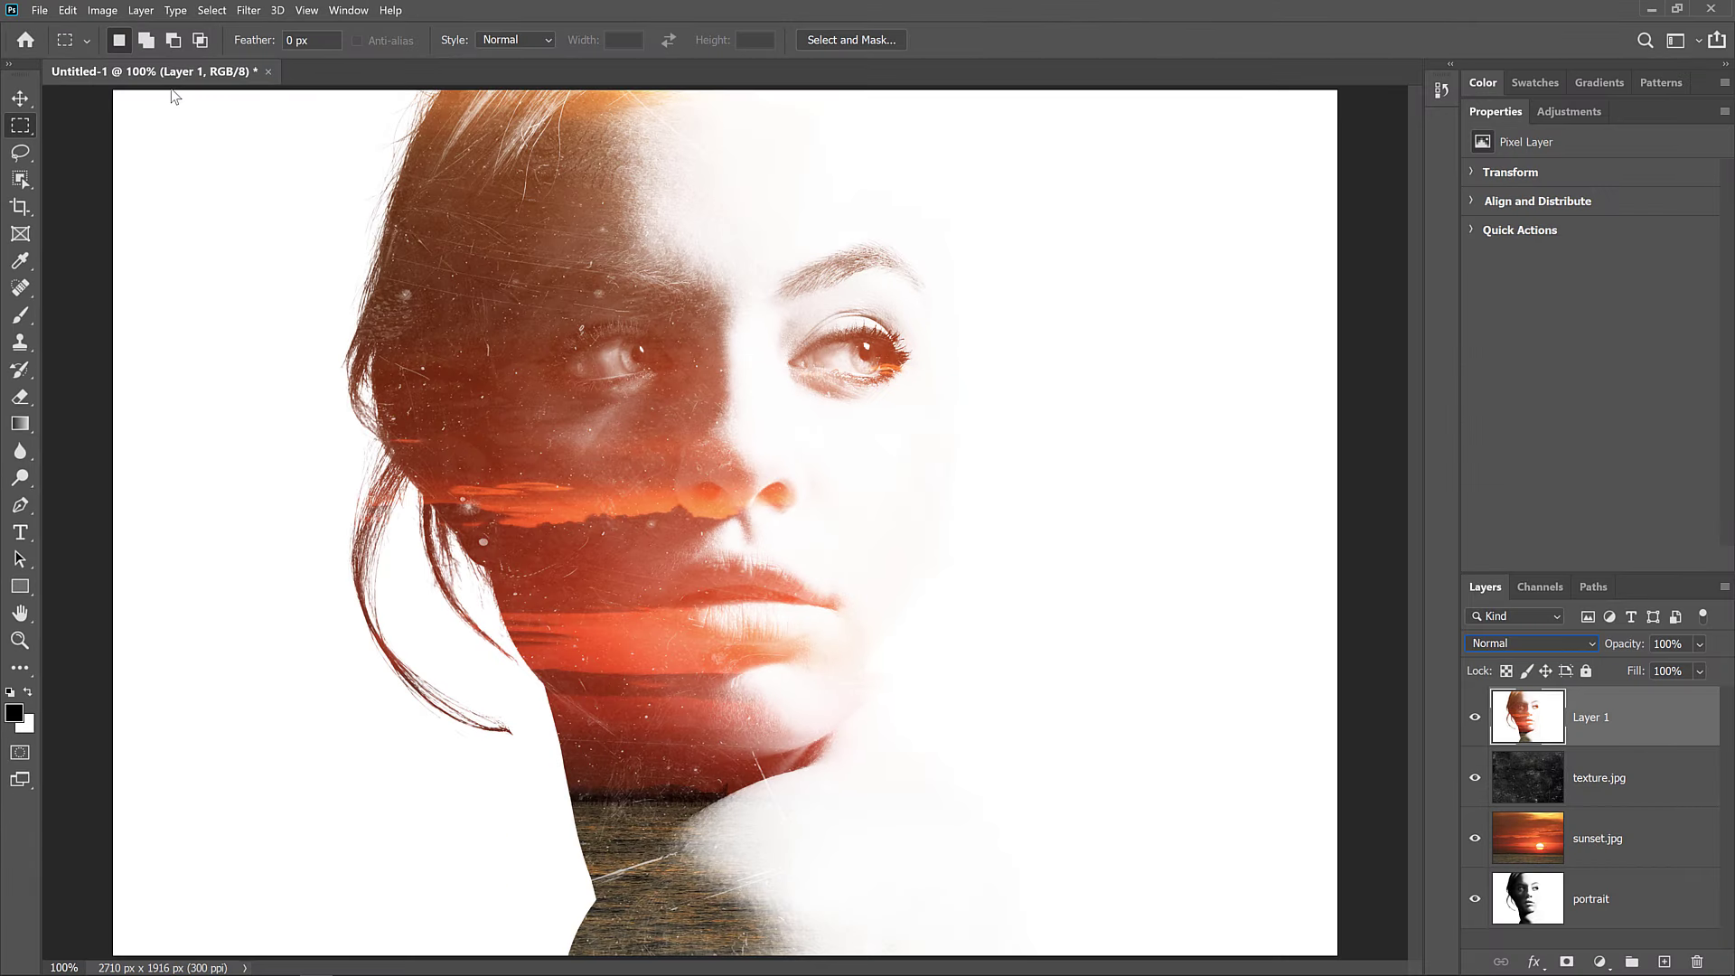